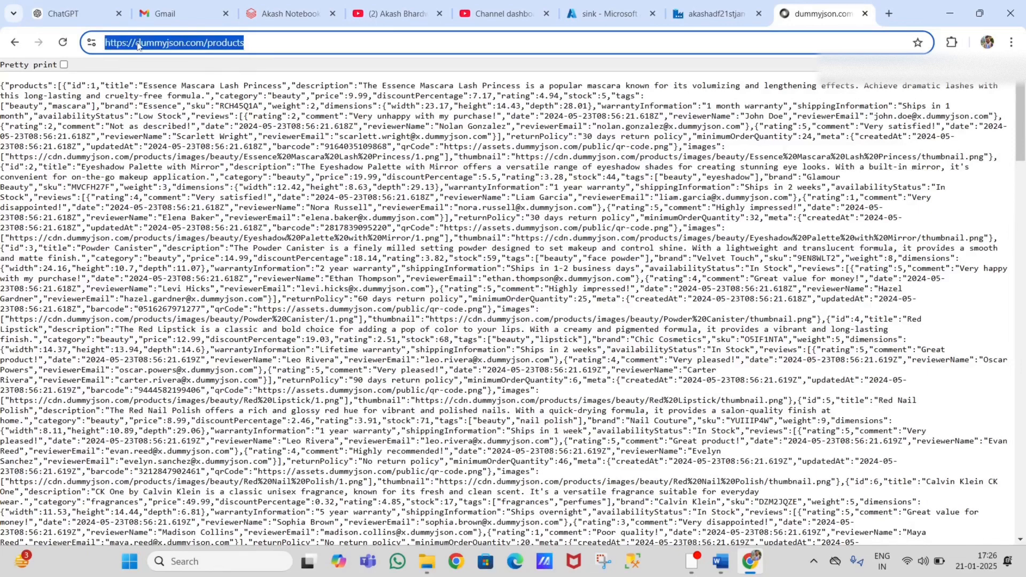
# Examine the source JSON at dummyjson.com/products and the contents of the sink blob container in the Azure portal.
pyautogui.doubleClick(160, 44)
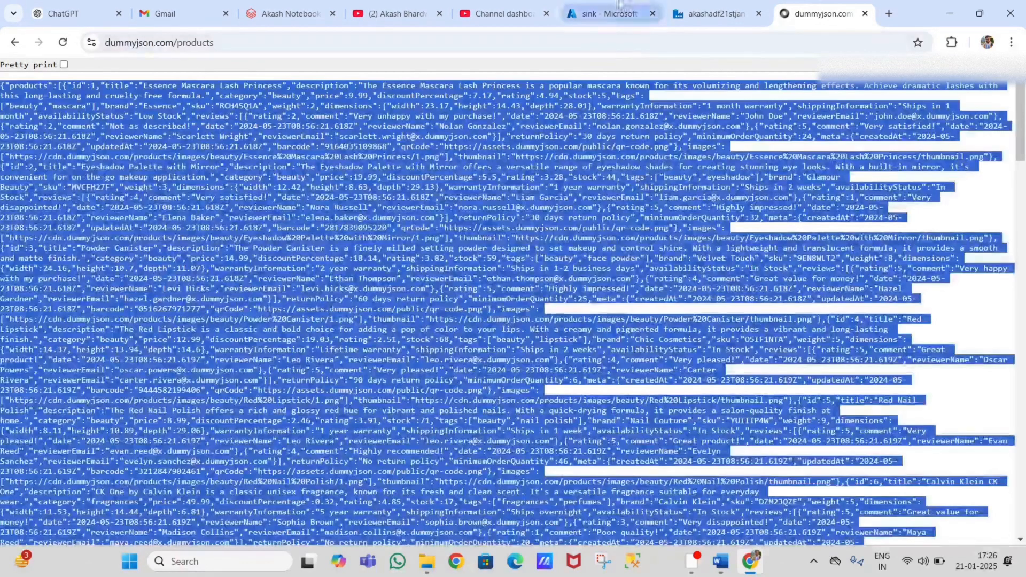
pyautogui.click(603, 14)
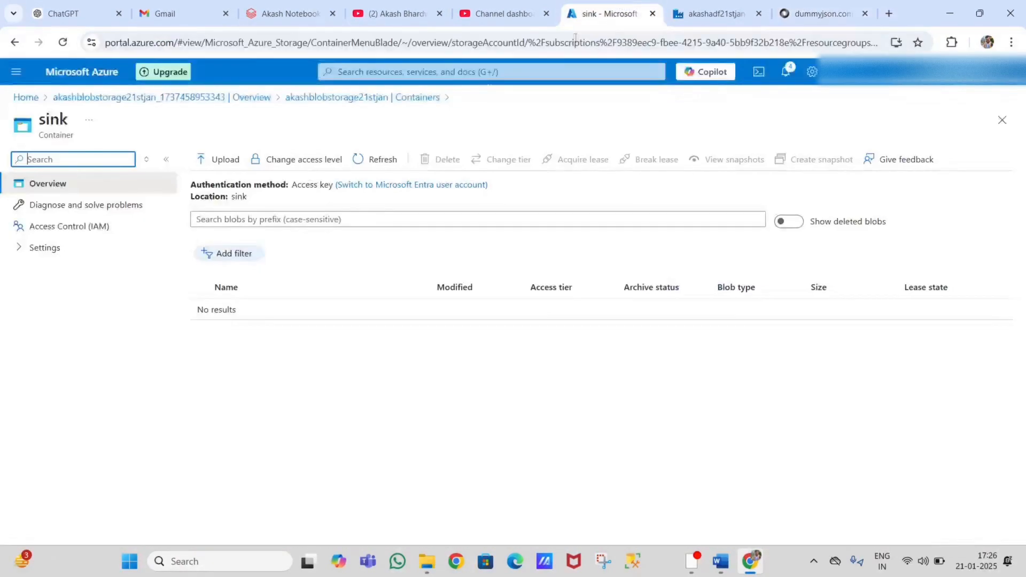
pyautogui.click(342, 98)
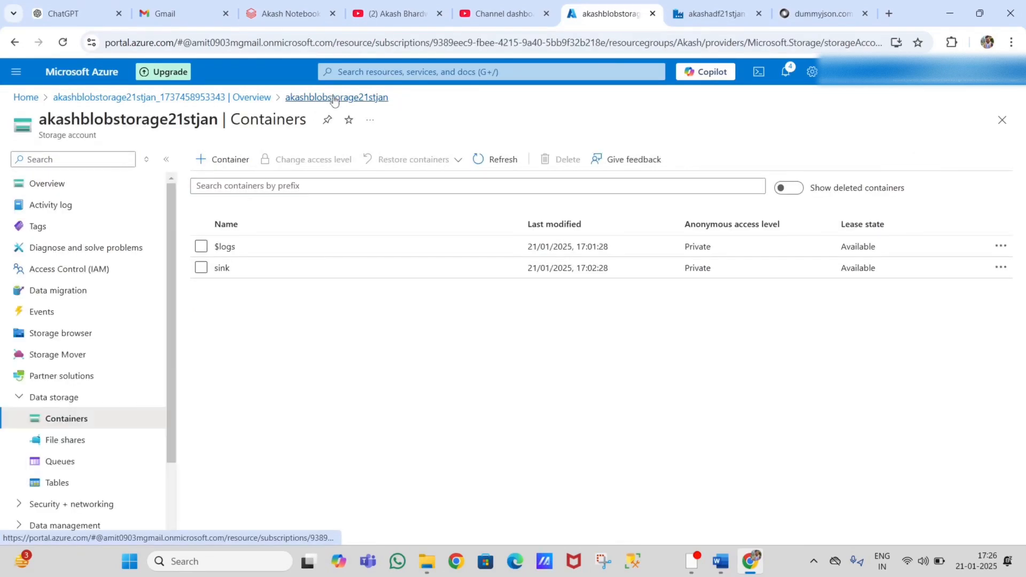
pyautogui.click(223, 268)
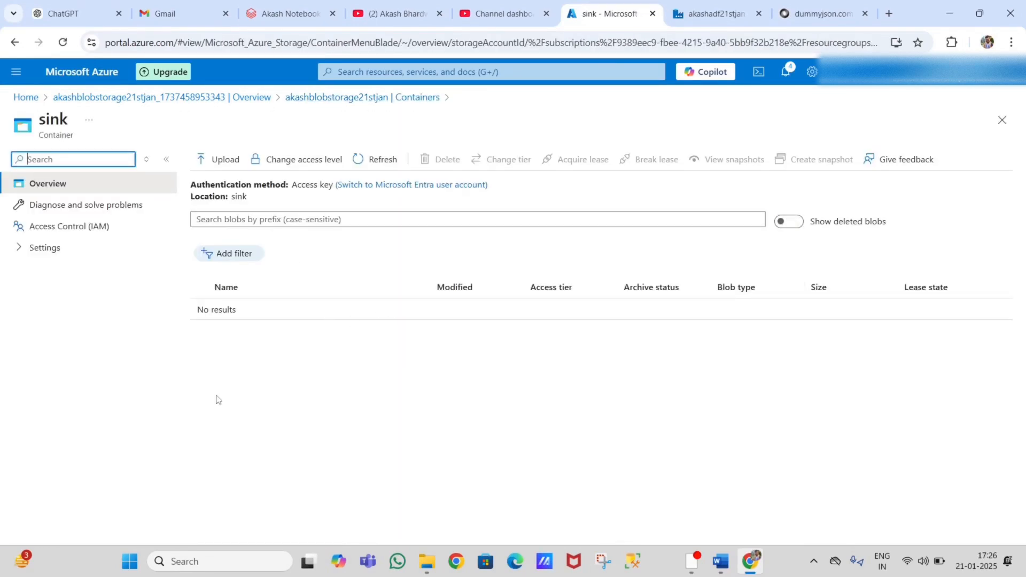
pyautogui.hotkey('ctrl', 'Tab')
pyautogui.hotkey('ctrl', 'Tab')
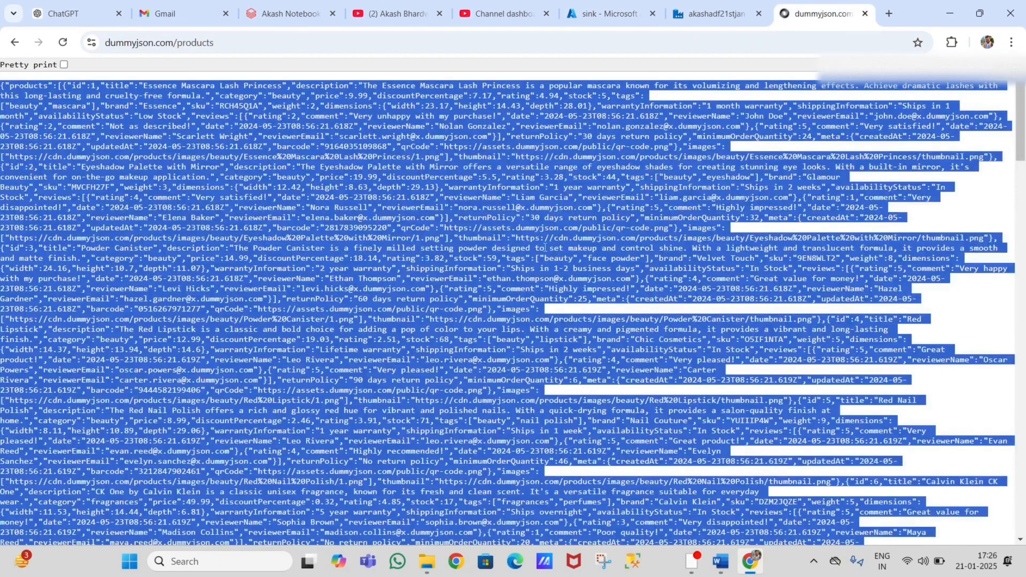
pyautogui.hotkey('ctrl', 'shift', 'Tab')
pyautogui.hotkey('ctrl', 'shift', 'Tab')
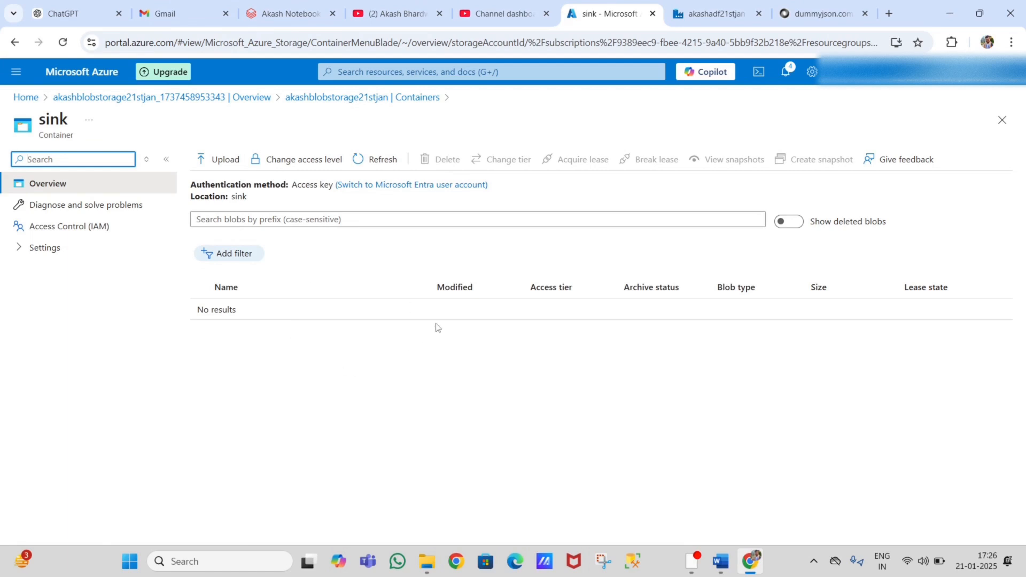
# Switch to Azure Data Factory, create a new pipeline and add a Copy data activity to its canvas.
pyautogui.hotkey('ctrl', 'Tab')
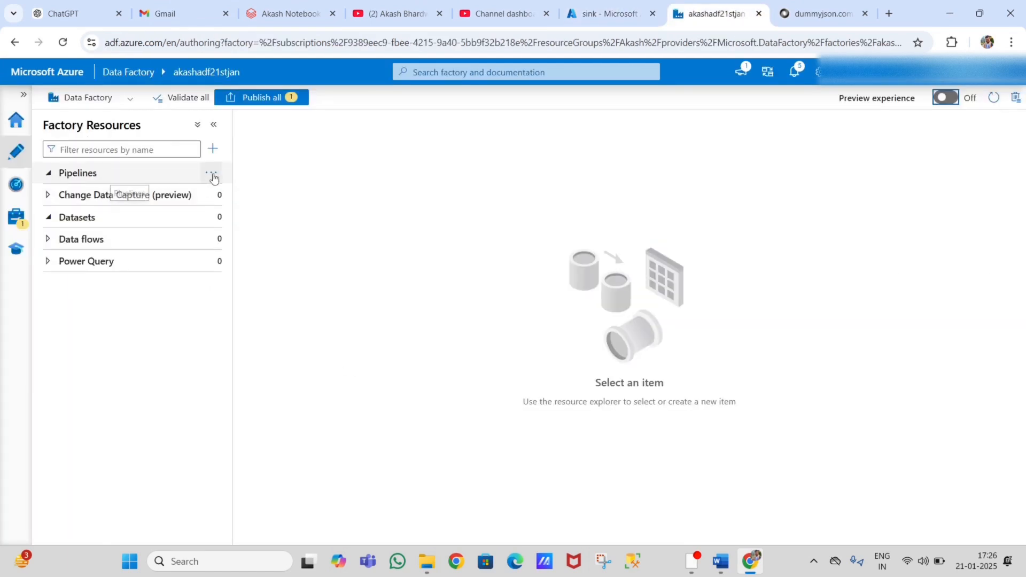
pyautogui.click(212, 174)
pyautogui.click(254, 194)
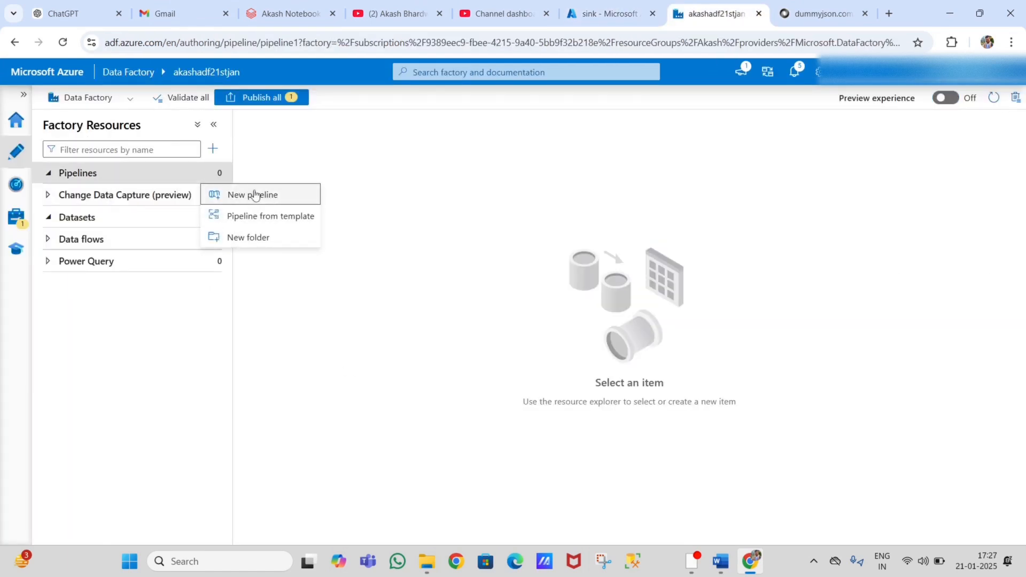
pyautogui.click(285, 194)
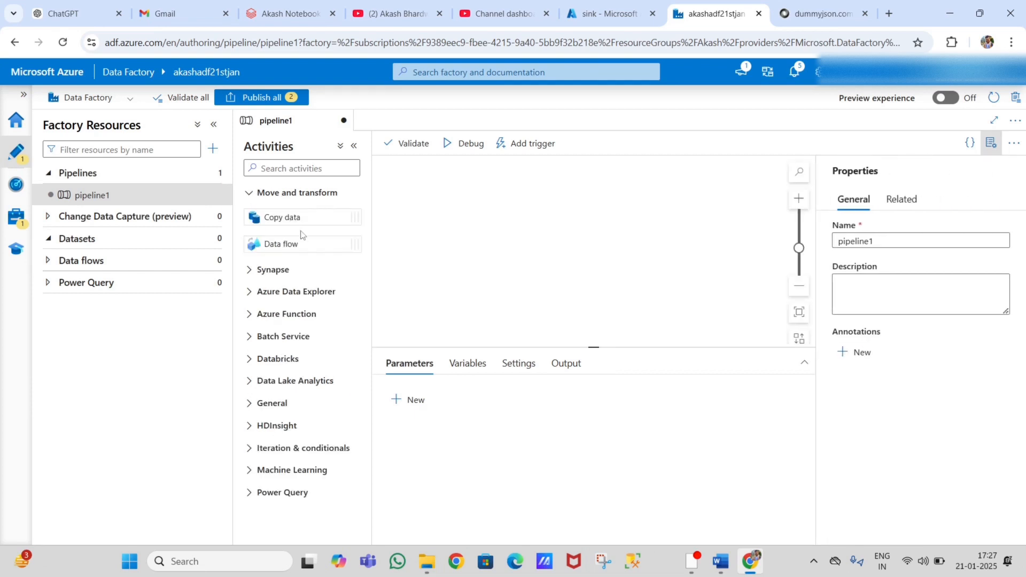
pyautogui.moveTo(291, 218); pyautogui.dragTo(580, 218)
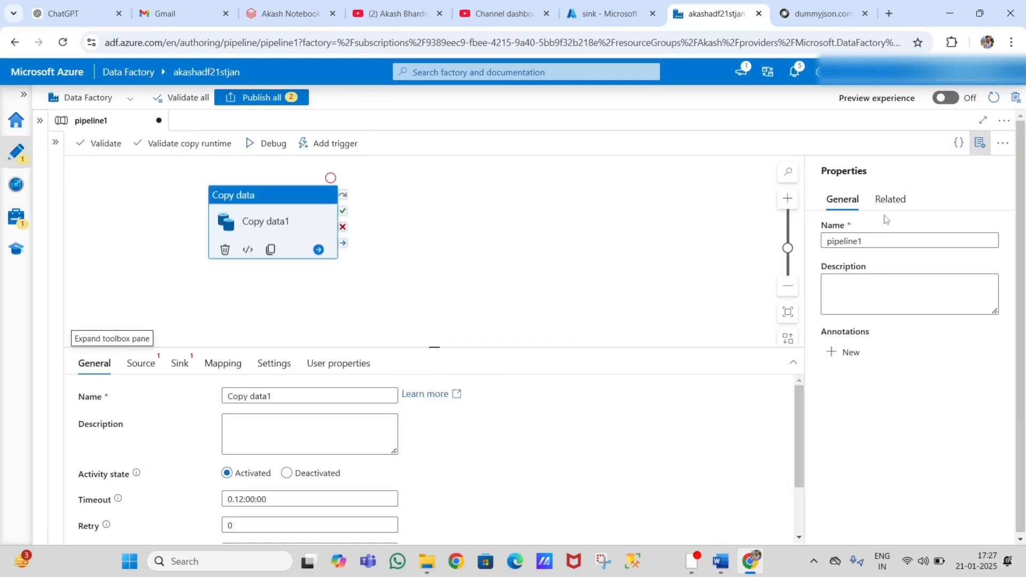
# Name the pipeline web_to_blob and return to the Copy data activity.
pyautogui.doubleClick(858, 245)
pyautogui.write('web_to_blob')
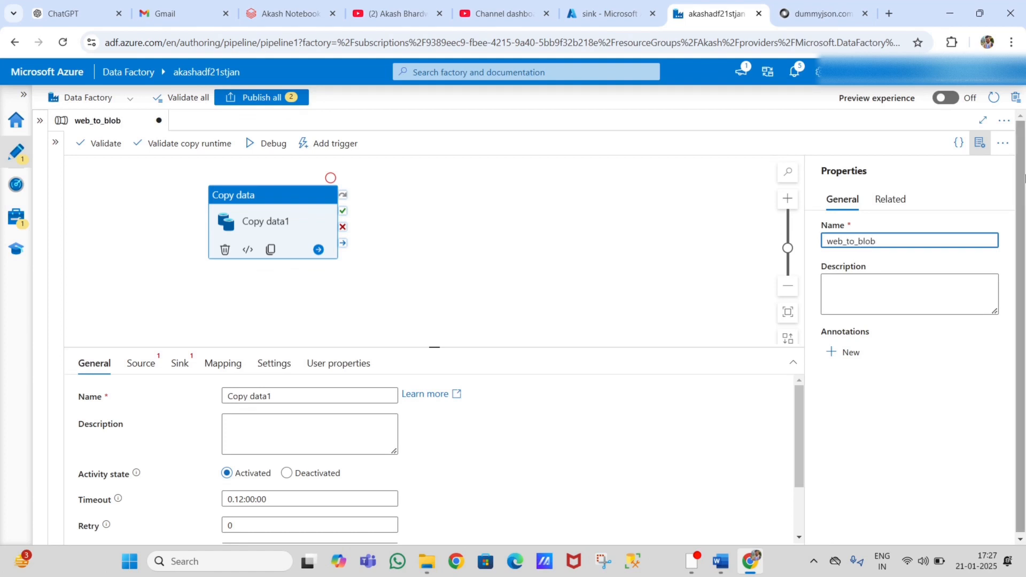
pyautogui.click(505, 244)
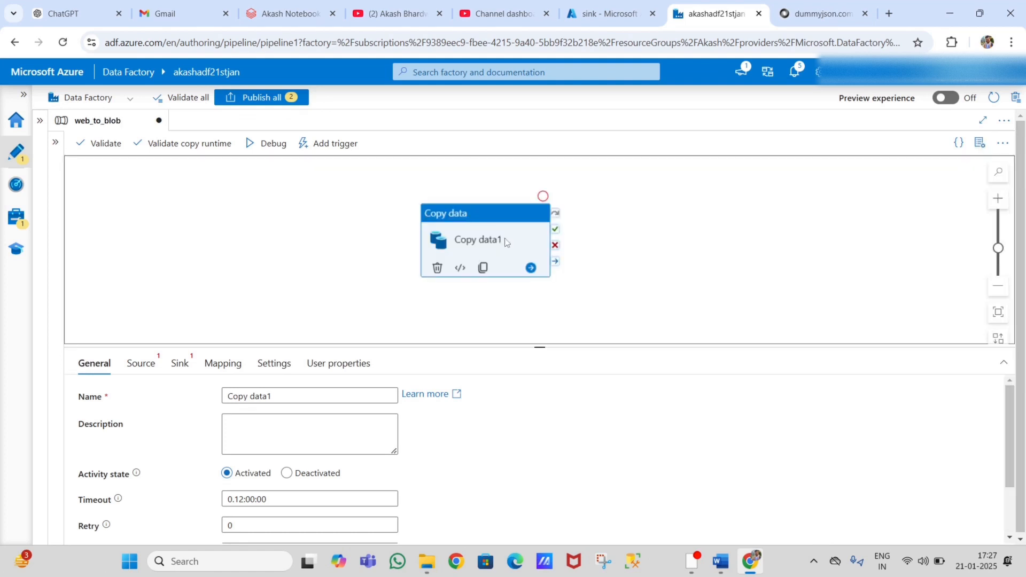
# Start a new REST source dataset for the Copy data activity and name it DS_rest_blob.
pyautogui.click(140, 362)
pyautogui.click(425, 396)
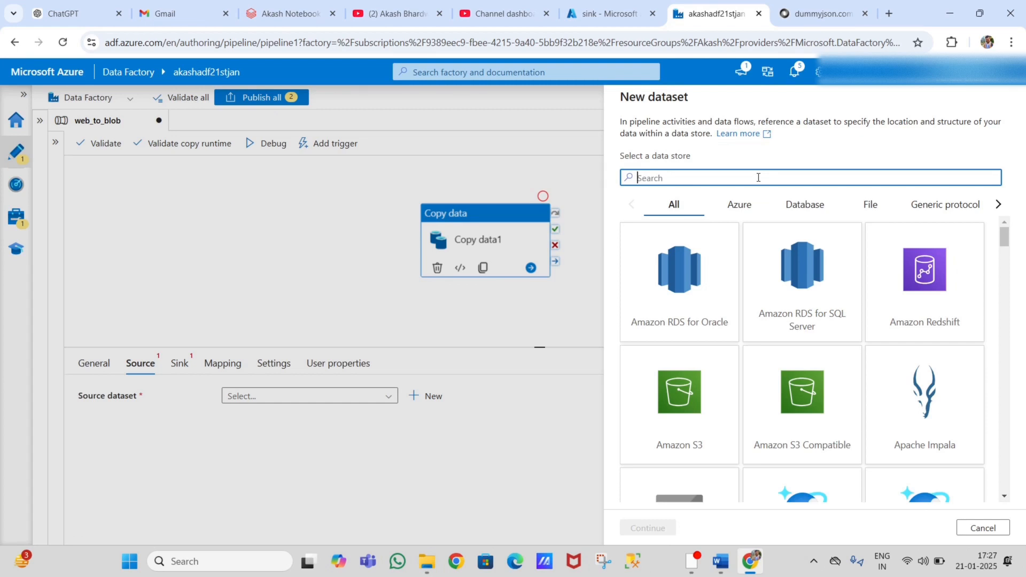
pyautogui.write('rest')
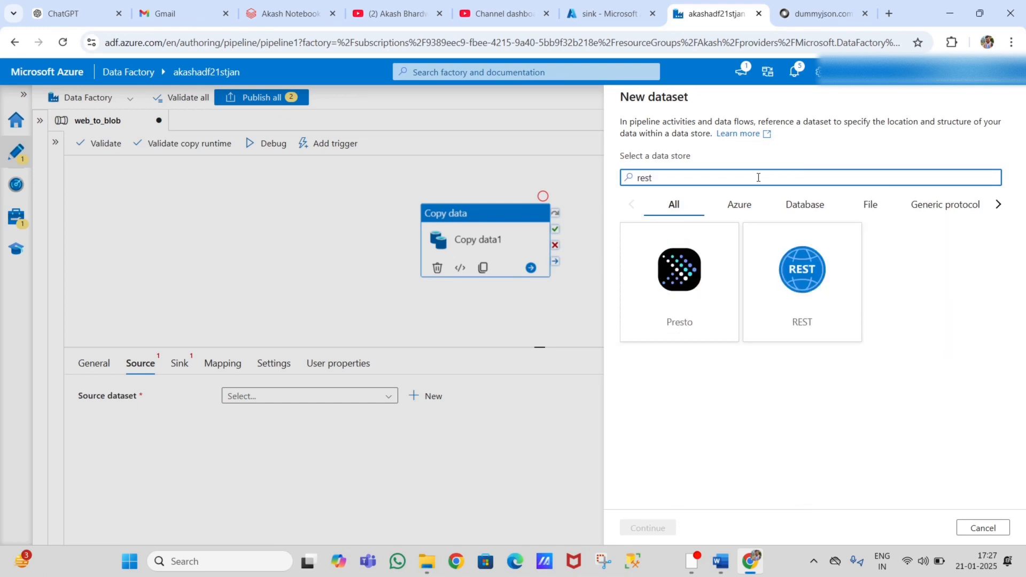
pyautogui.click(804, 300)
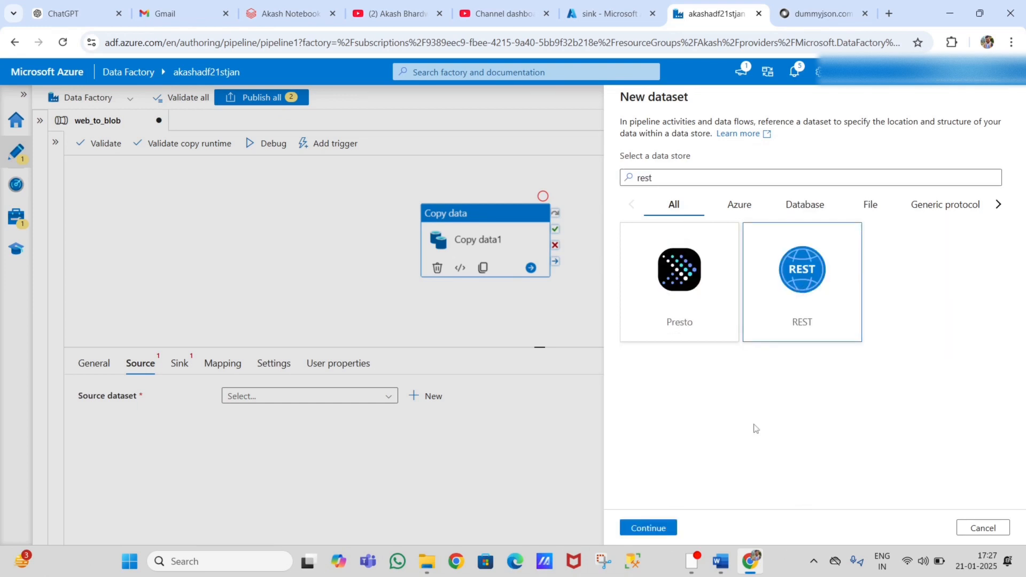
pyautogui.click(638, 530)
pyautogui.click(680, 140)
pyautogui.doubleClick(680, 140)
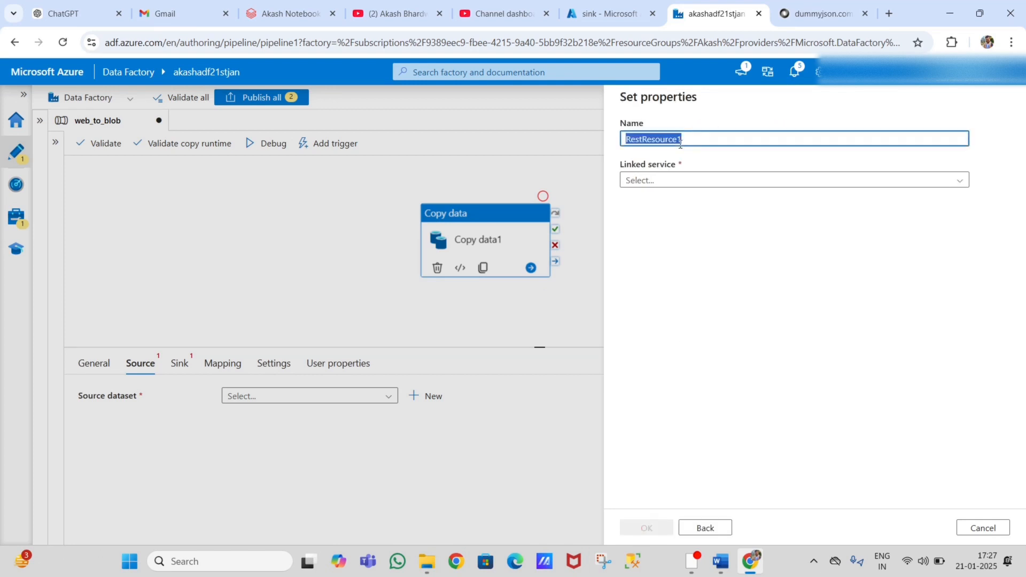
pyautogui.write('DS_rest_blob')
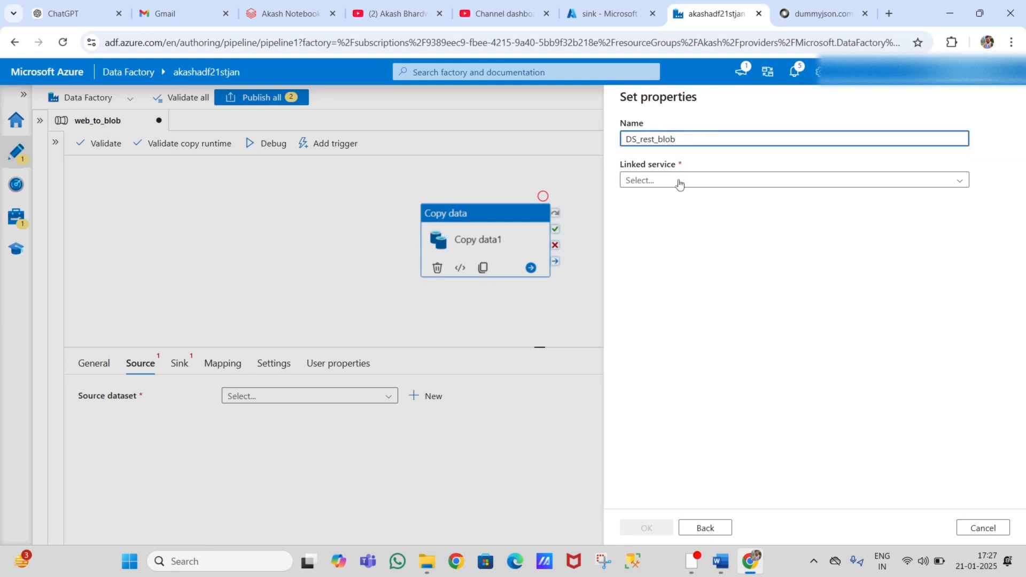
pyautogui.click(701, 182)
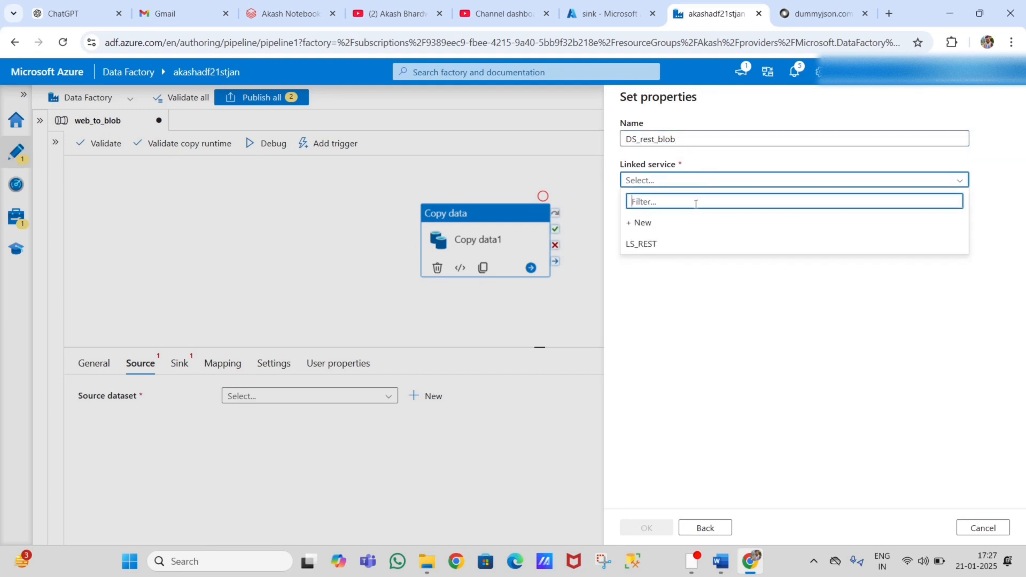
pyautogui.click(687, 224)
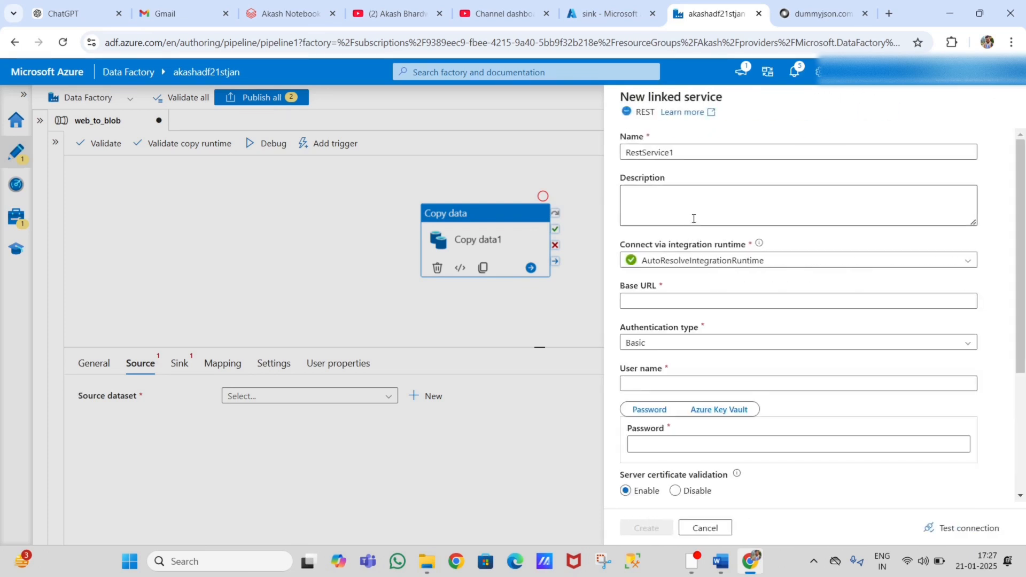
pyautogui.doubleClick(707, 151)
pyautogui.press('BackSpace')
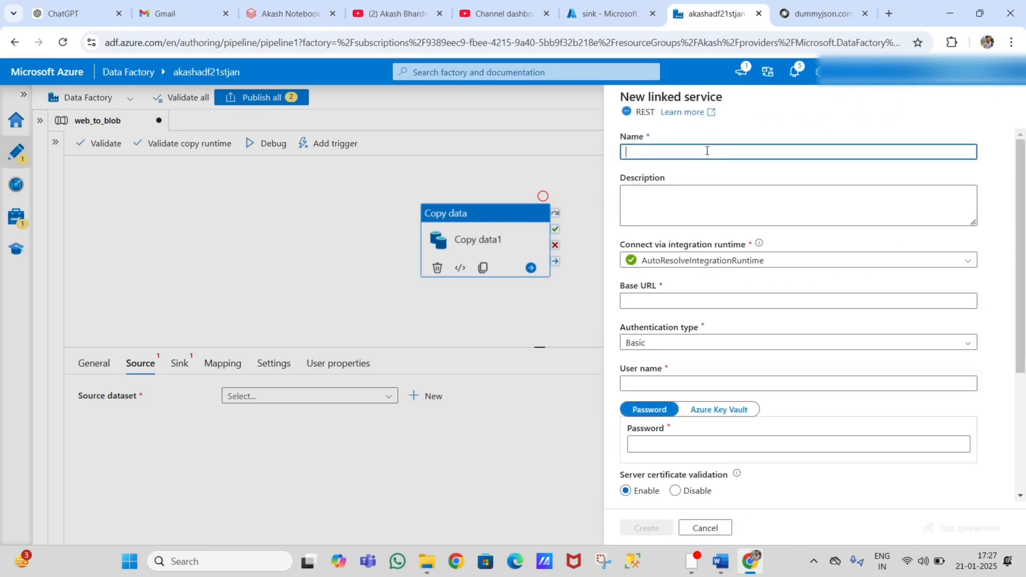
pyautogui.write('LS_REST_BLOB')
pyautogui.click(690, 302)
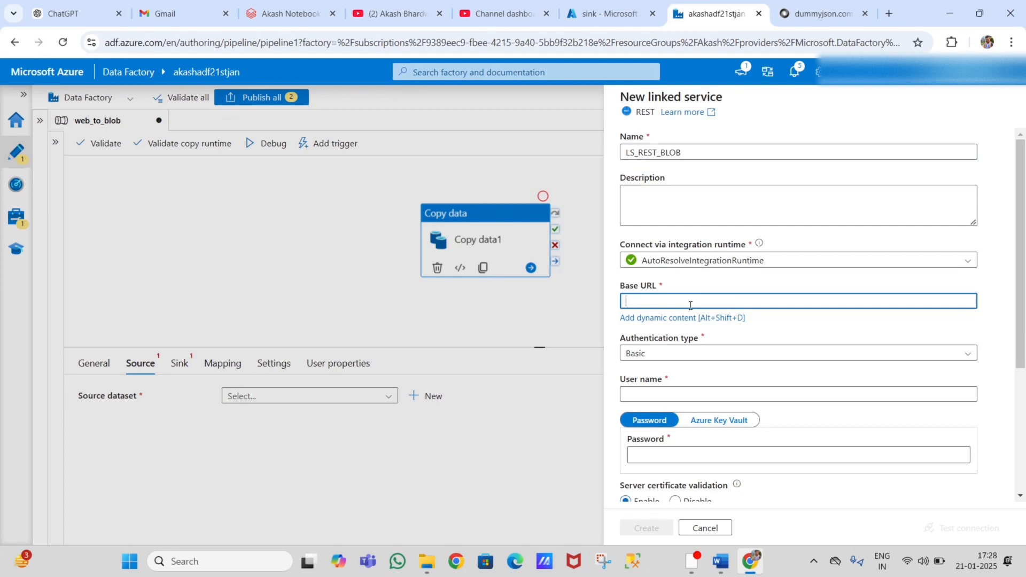
pyautogui.write('https://dummyjson.com/products')
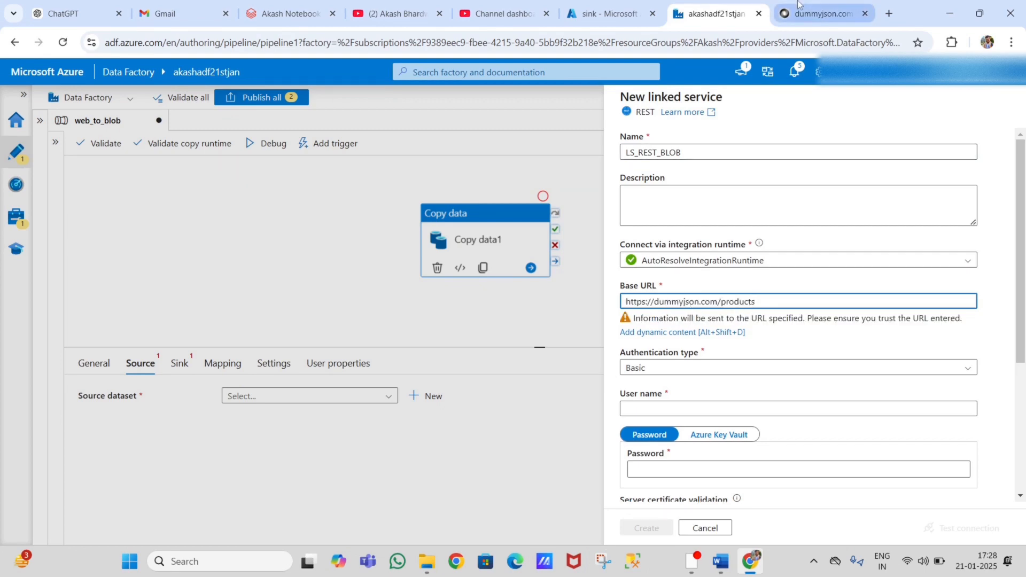
pyautogui.click(797, 5)
pyautogui.click(172, 52)
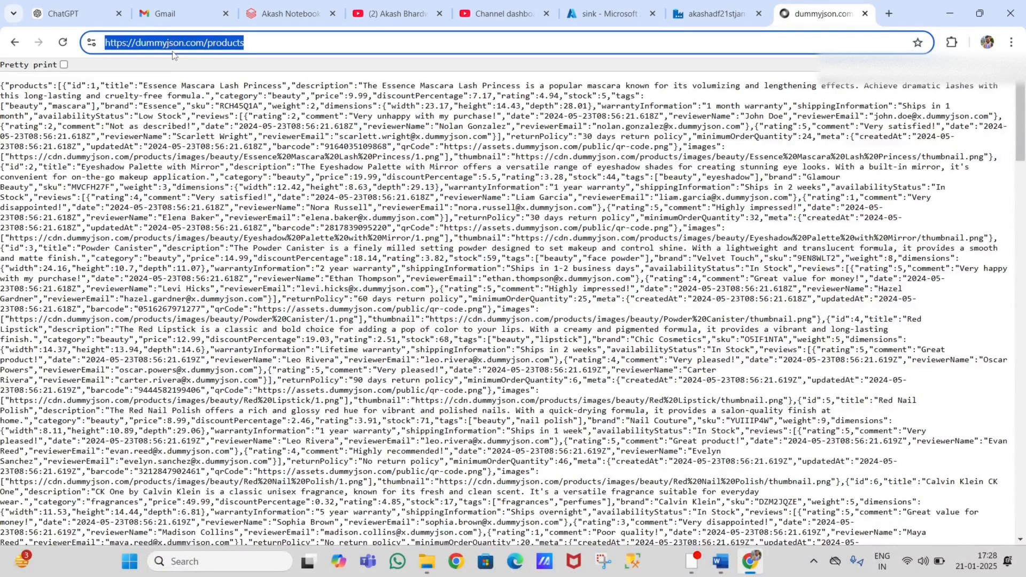
pyautogui.click(241, 191)
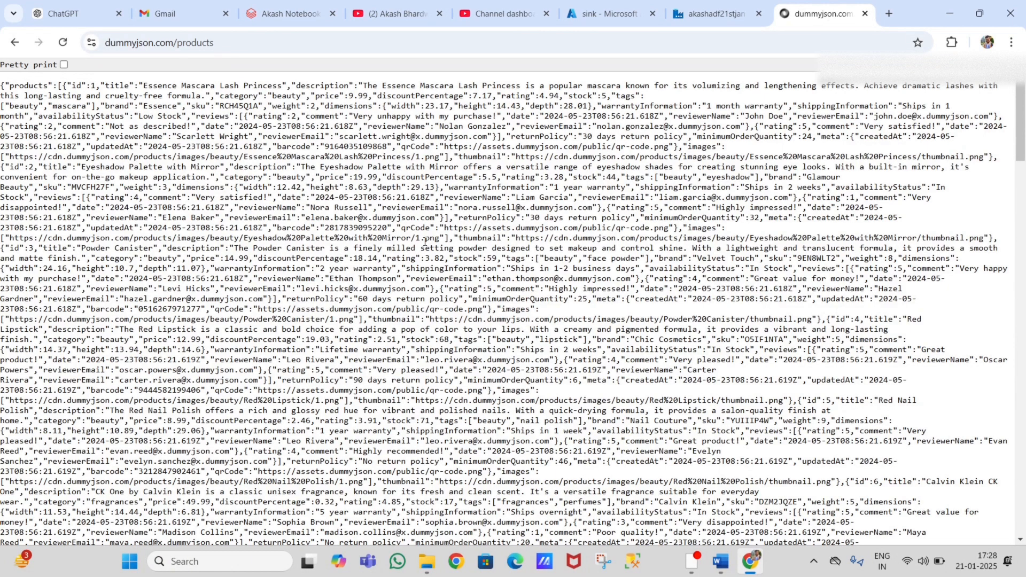
pyautogui.click(737, 14)
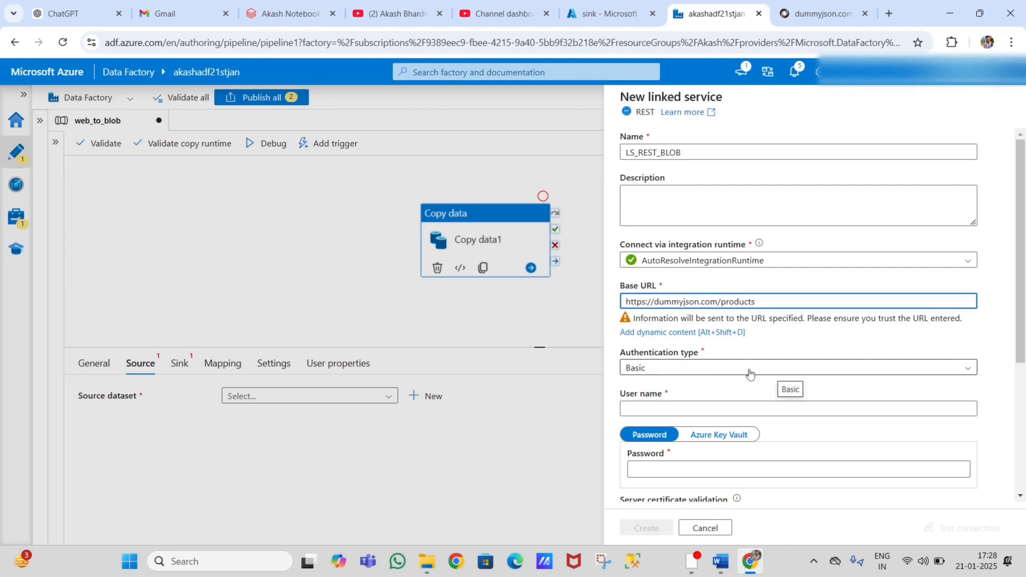
# Set the linked service's authentication type to Anonymous.
pyautogui.scroll(-3, 750, 373)
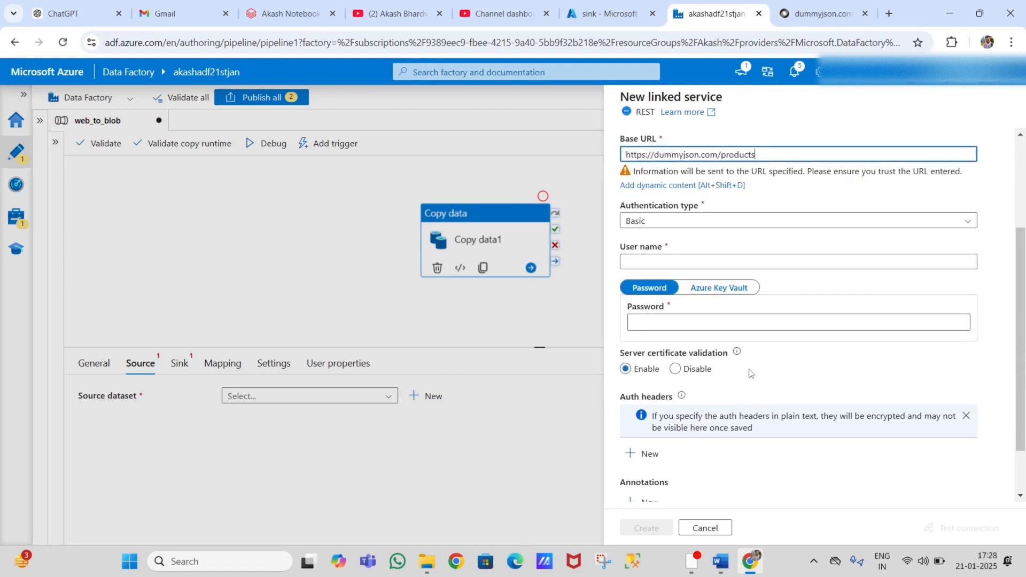
pyautogui.click(658, 251)
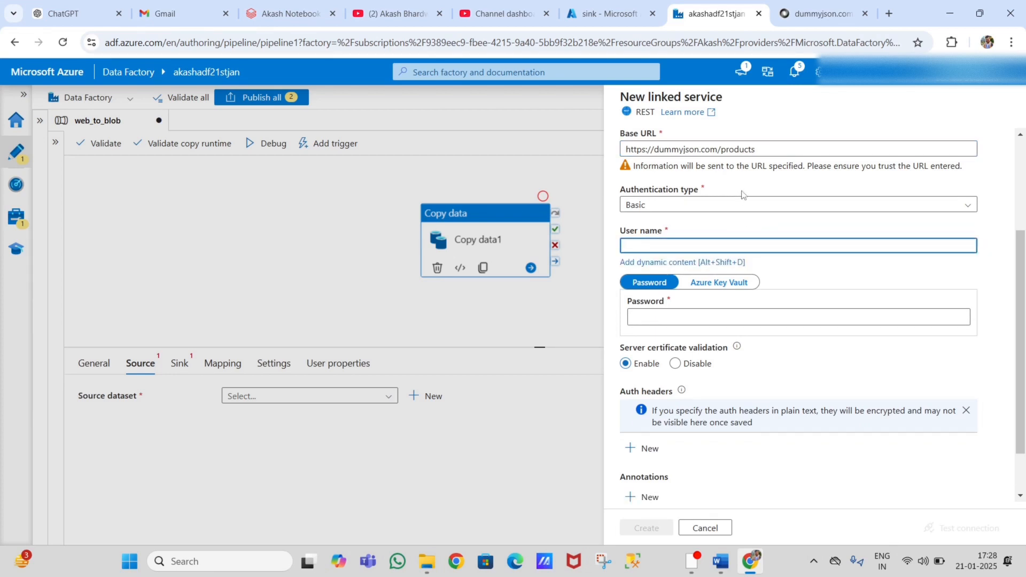
pyautogui.click(725, 203)
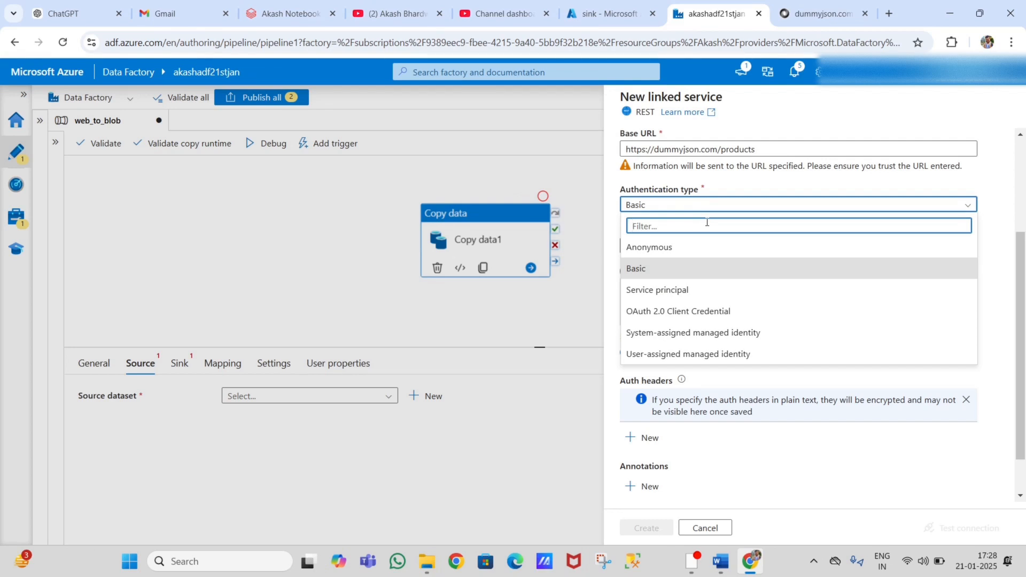
pyautogui.click(670, 247)
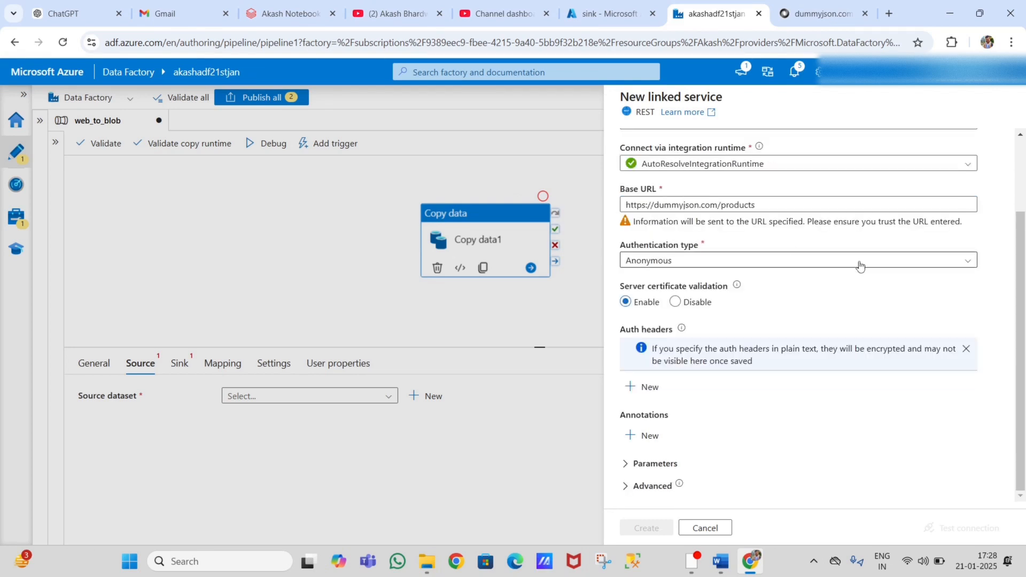
pyautogui.scroll(2, 777, 322)
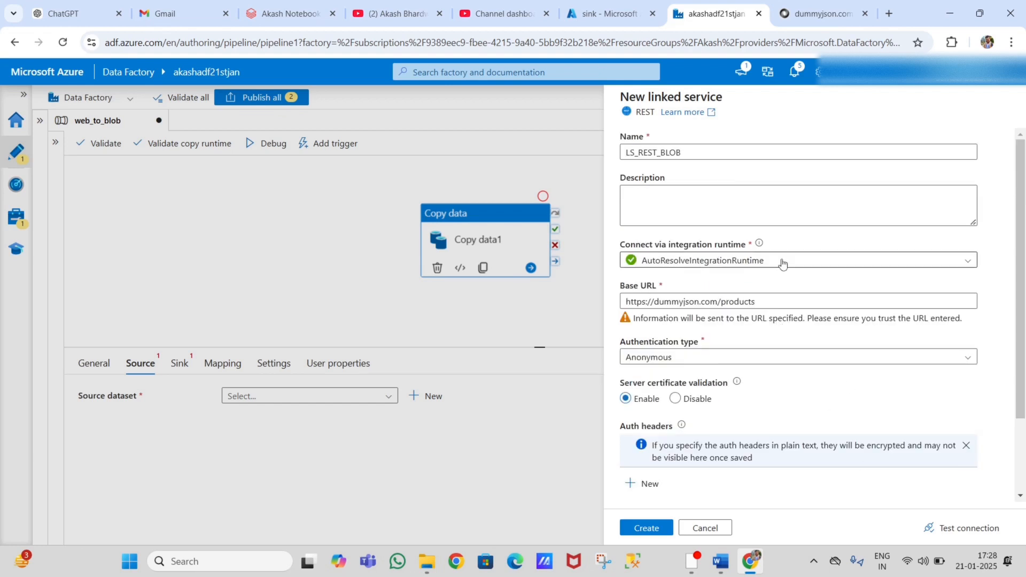
# Test the linked service's connection, create the service and confirm the source dataset that uses it.
pyautogui.click(954, 529)
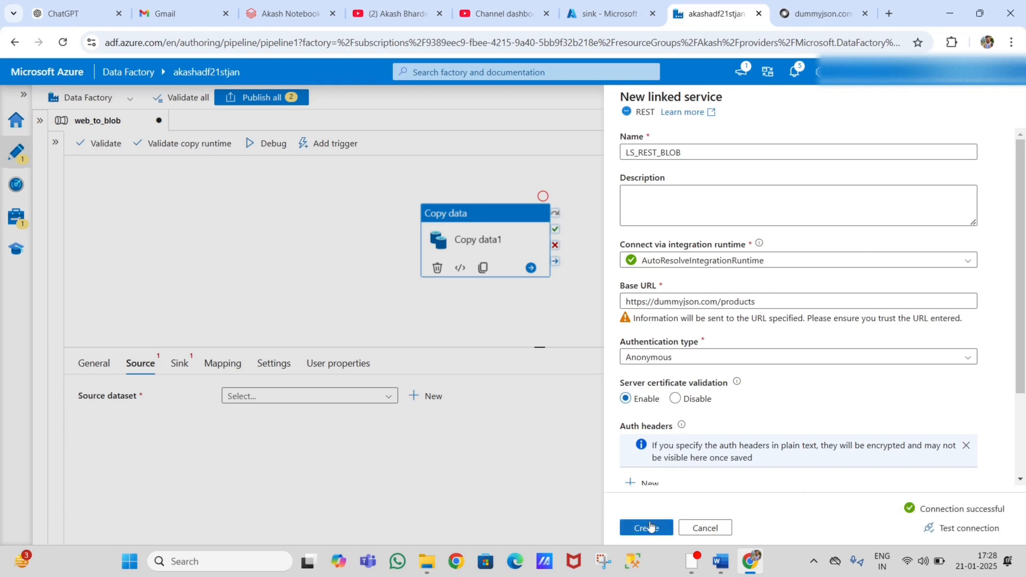
pyautogui.click(650, 527)
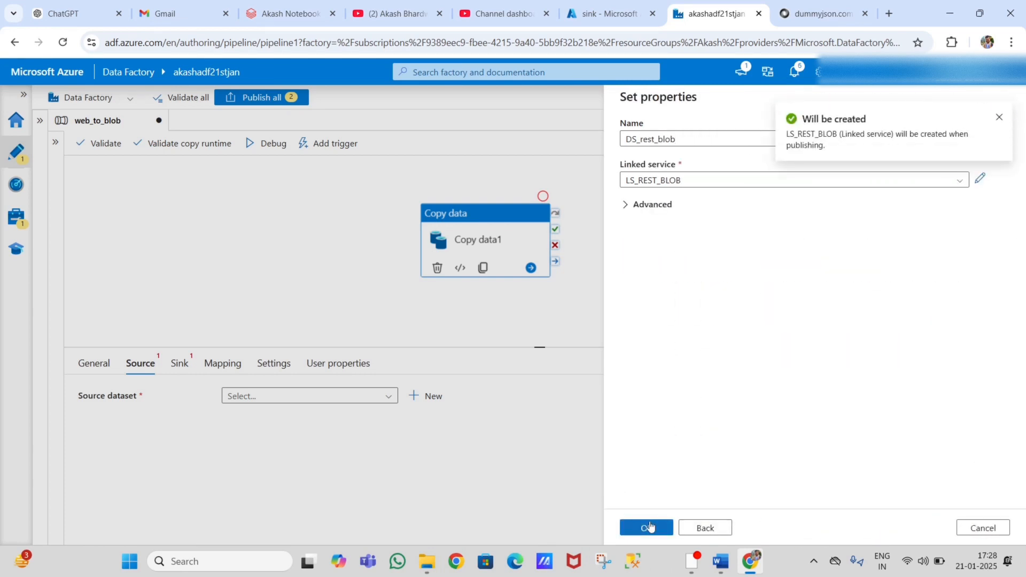
pyautogui.click(647, 527)
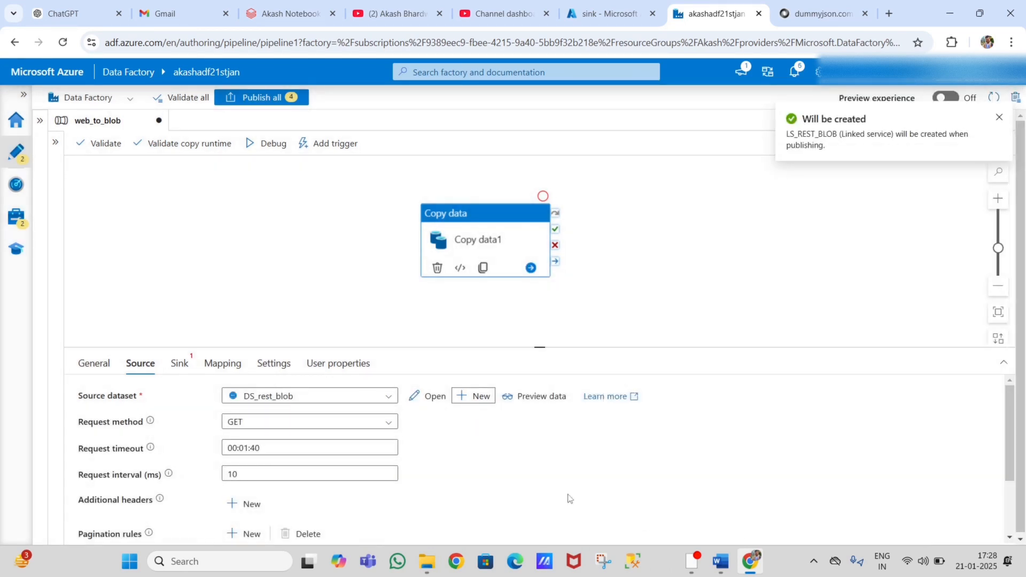
# Start a new sink dataset for the Copy data activity, using Azure Blob Storage as the data store and JSON as the format.
pyautogui.click(179, 363)
pyautogui.click(438, 398)
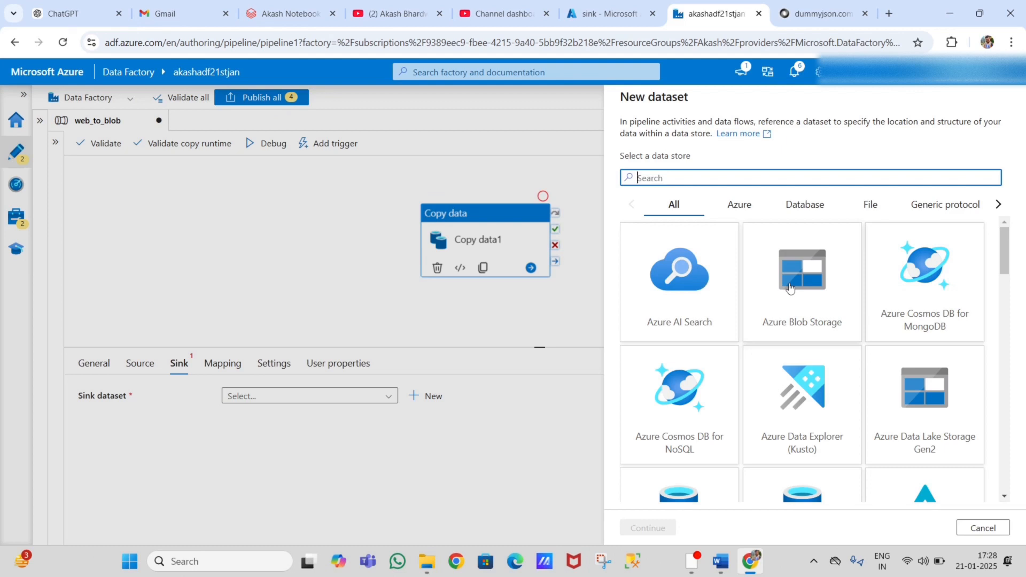
pyautogui.click(791, 288)
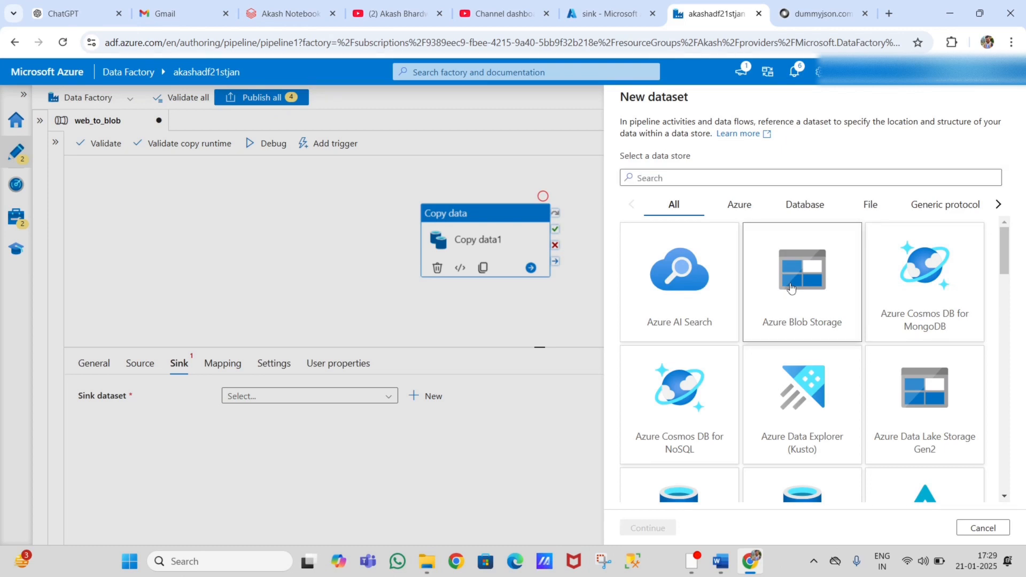
pyautogui.click(645, 528)
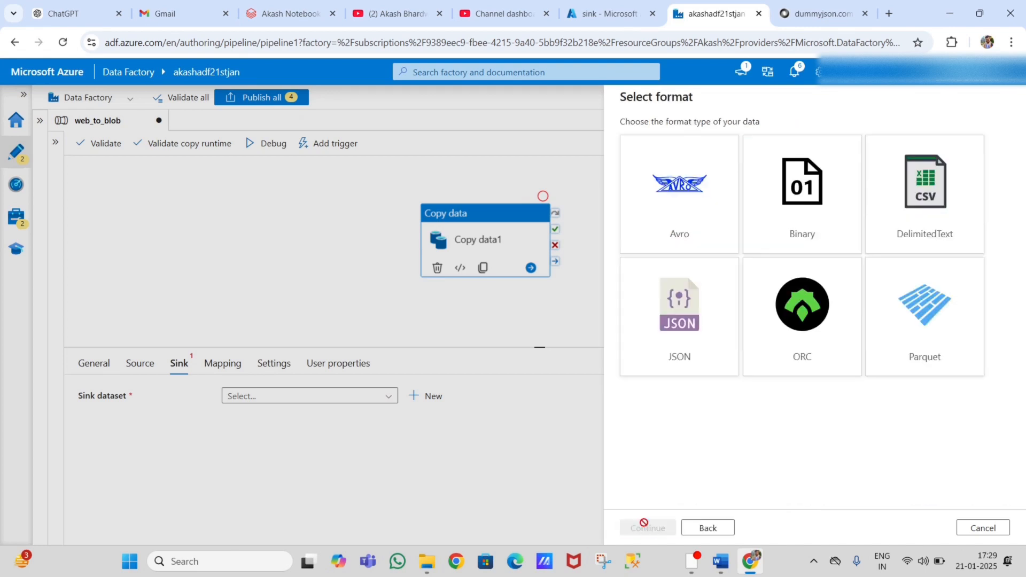
pyautogui.click(704, 289)
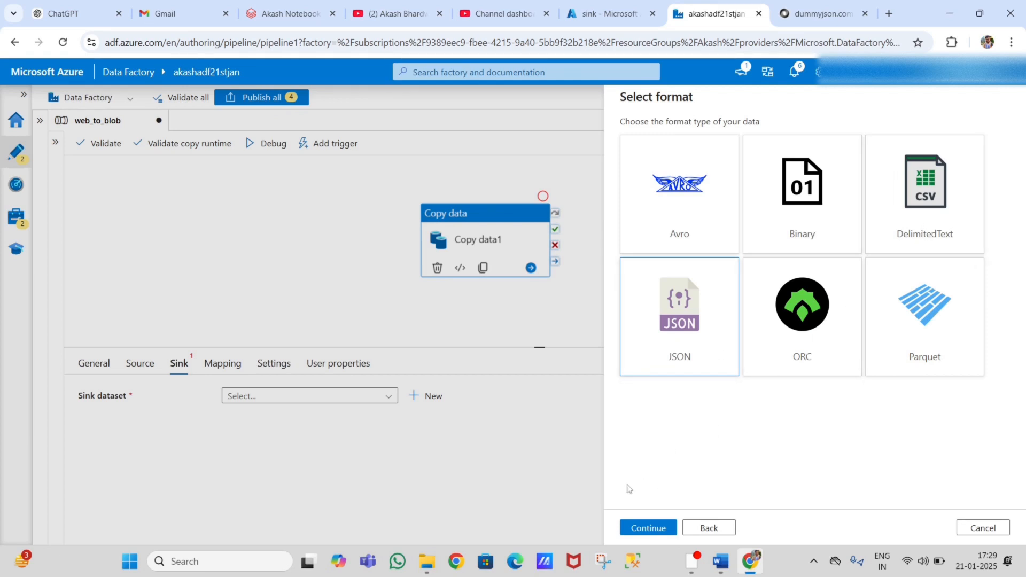
pyautogui.click(648, 527)
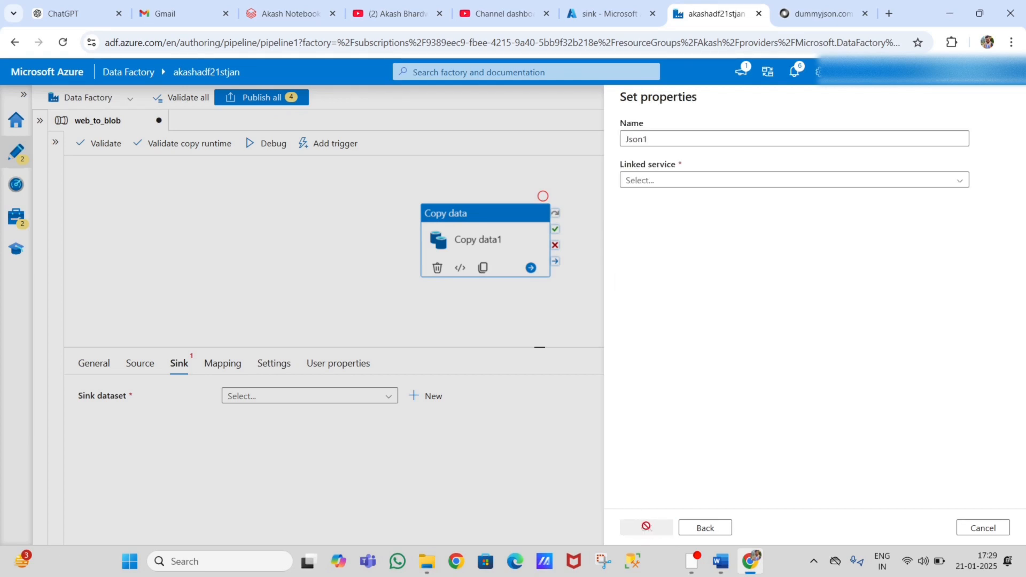
# Name the sink dataset DS_WEB_BLOB.
pyautogui.doubleClick(663, 135)
pyautogui.press('BackSpace')
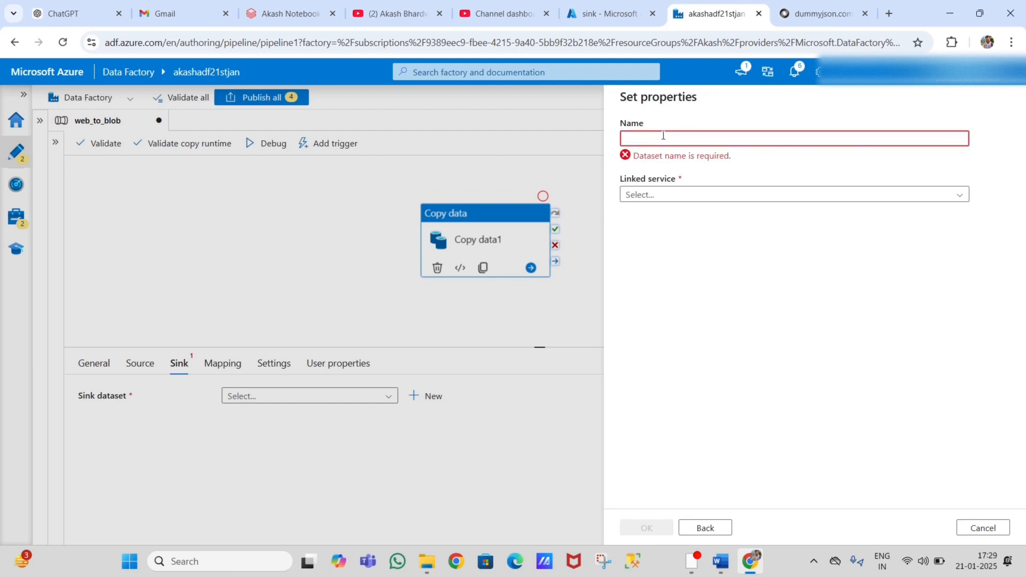
pyautogui.write('DS_B:O')
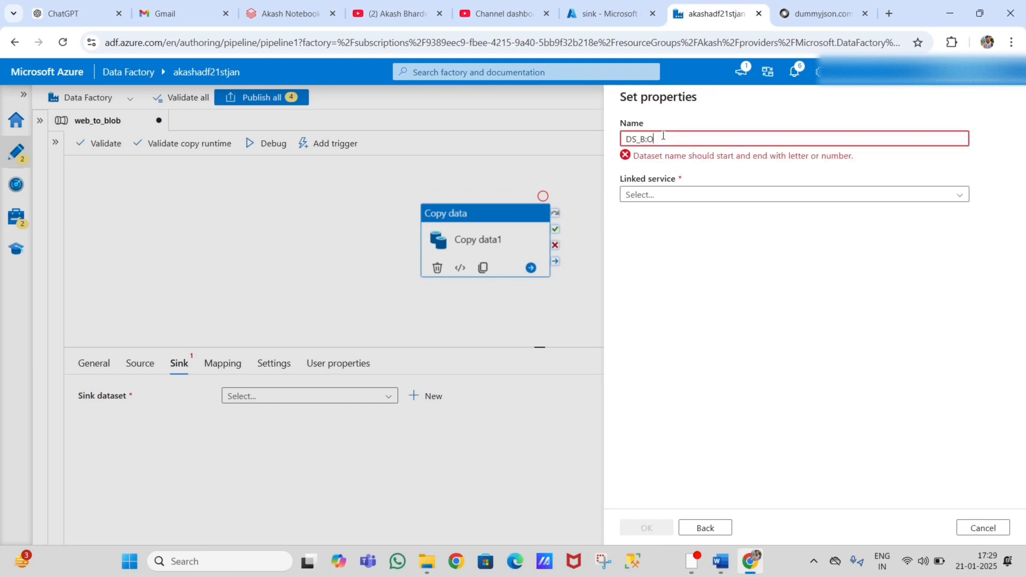
pyautogui.press('BackSpace')
pyautogui.press('BackSpace')
pyautogui.write('WEB_BL')
# Start a new Azure Blob Storage linked service for the sink dataset and name it LS_WEB_BLOB.
pyautogui.click(689, 180)
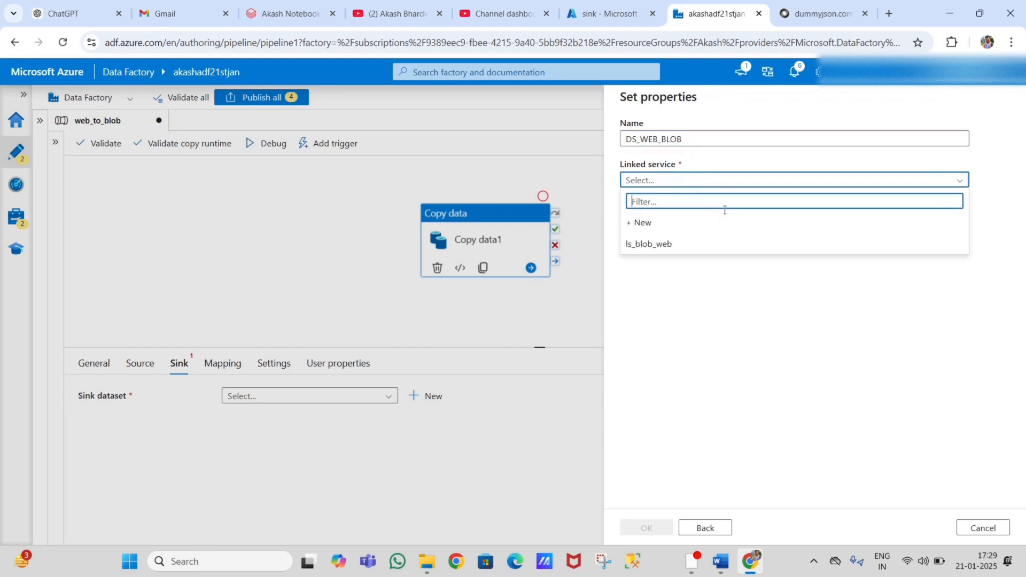
pyautogui.click(727, 231)
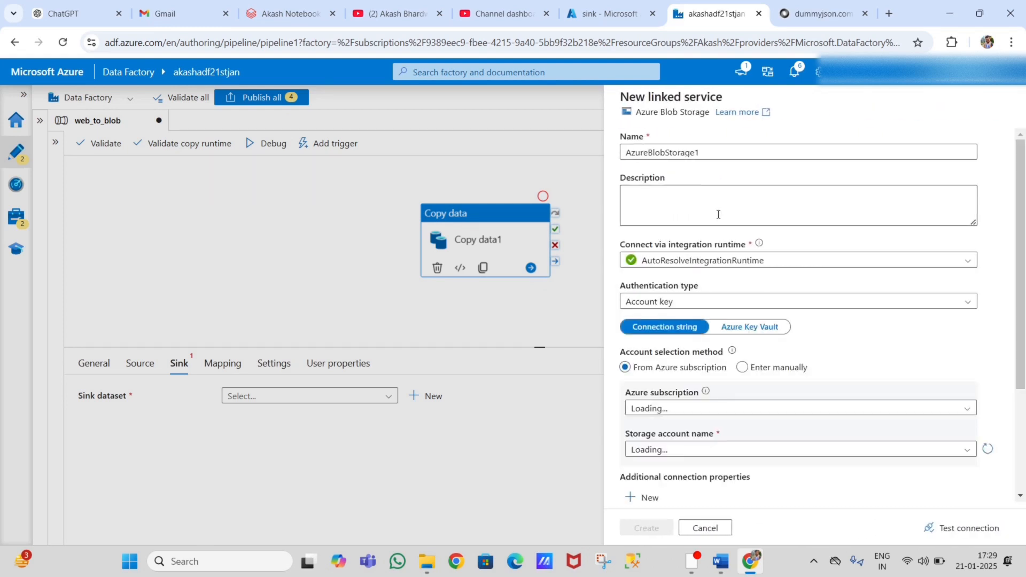
pyautogui.doubleClick(722, 153)
pyautogui.write('LS_WEB_')
pyautogui.doubleClick(721, 153)
pyautogui.write('BLOB')
pyautogui.doubleClick(721, 153)
pyautogui.write('LS_')
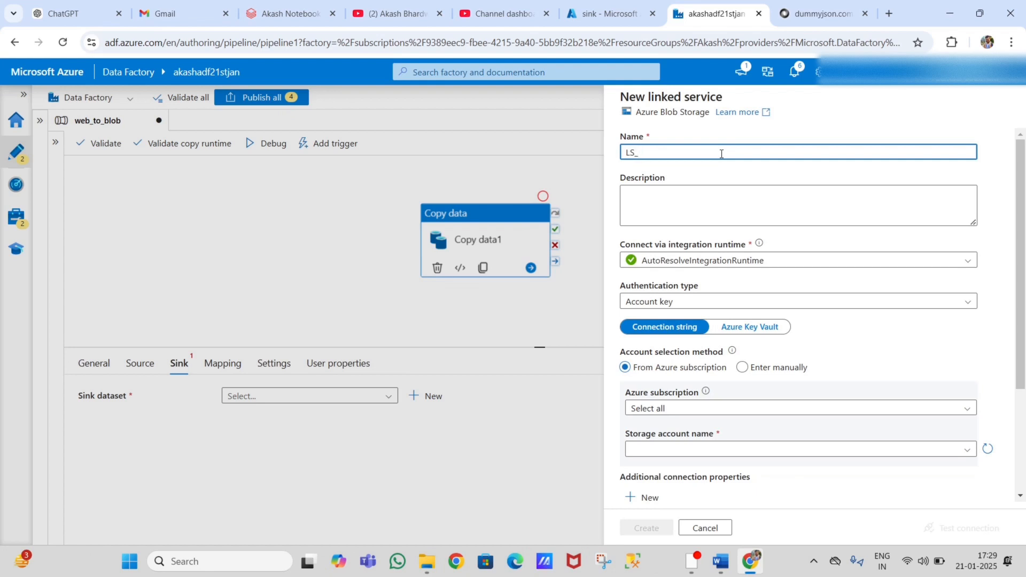
pyautogui.write('WEB_BLOB')
# Select the storage account akashblobstorage21stjan for the linked service, leaving the Azure subscription at Select all.
pyautogui.scroll(-3, 829, 314)
pyautogui.click(765, 262)
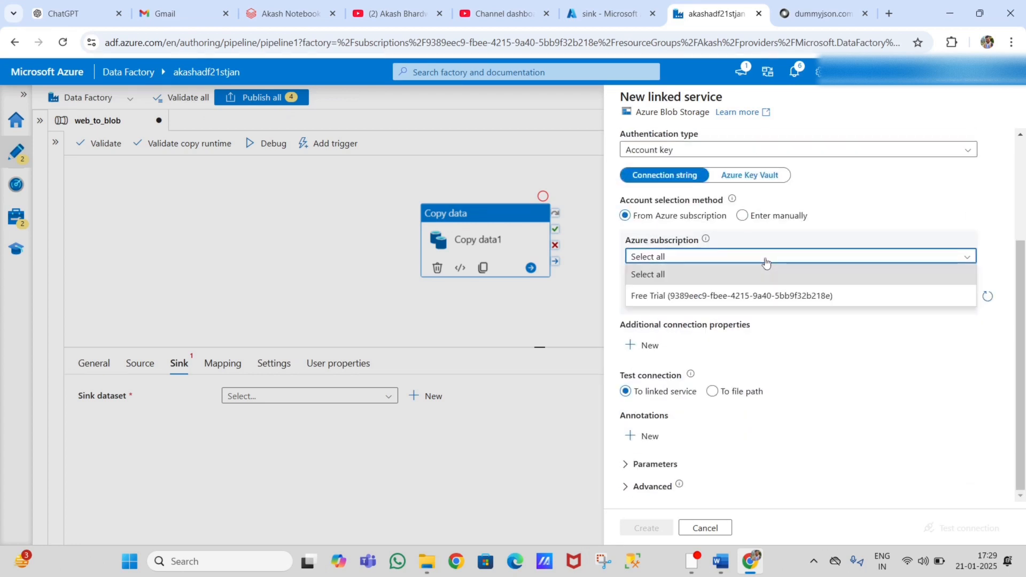
pyautogui.click(766, 263)
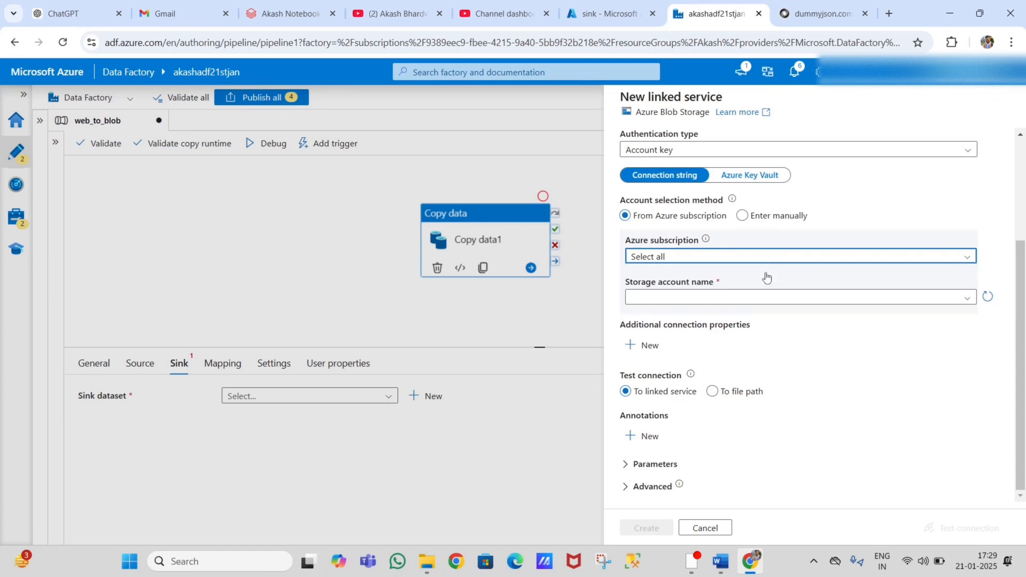
pyautogui.click(763, 299)
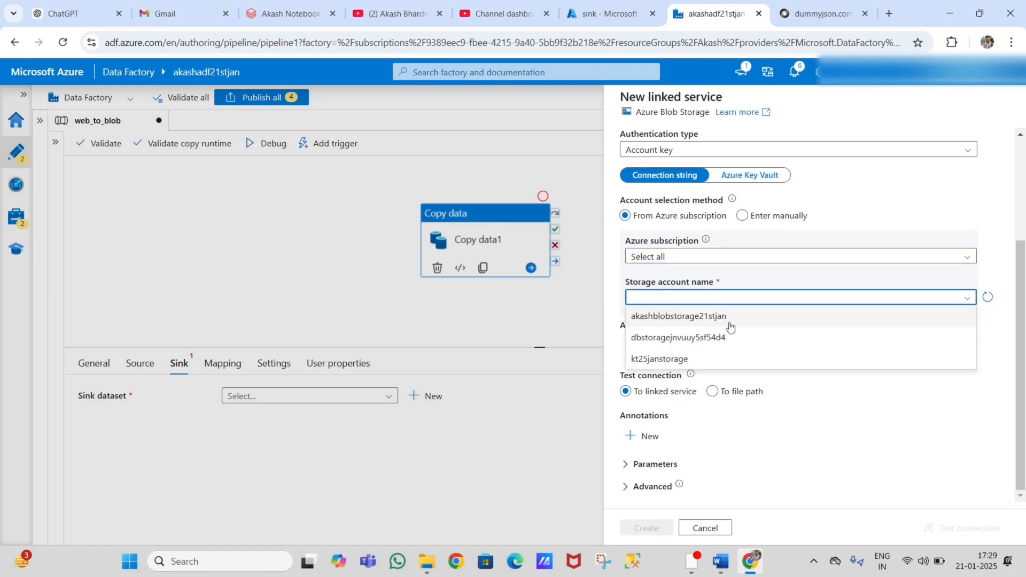
pyautogui.click(708, 318)
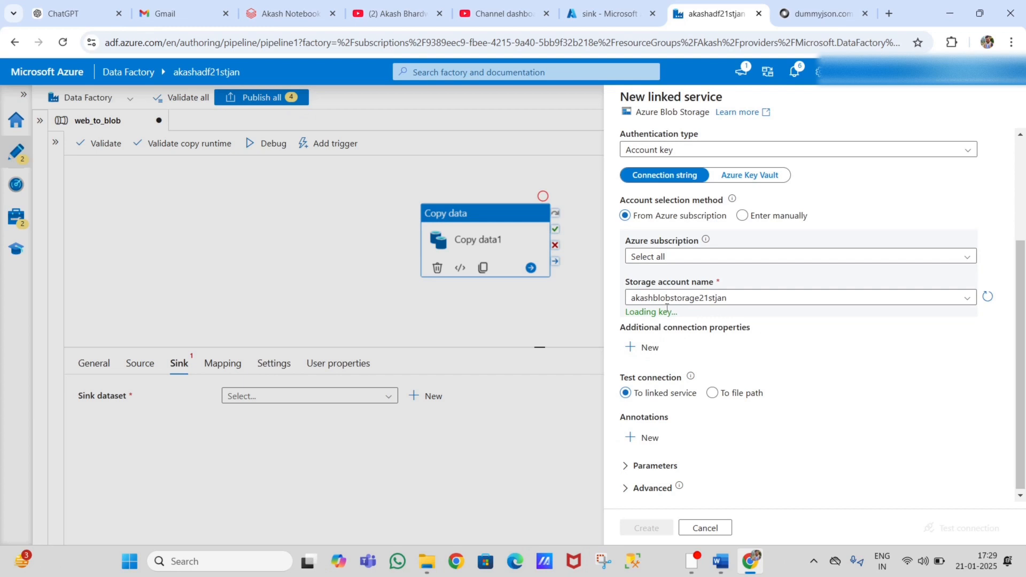
# Test the blob storage linked service's connection and create the service.
pyautogui.scroll(3, 781, 320)
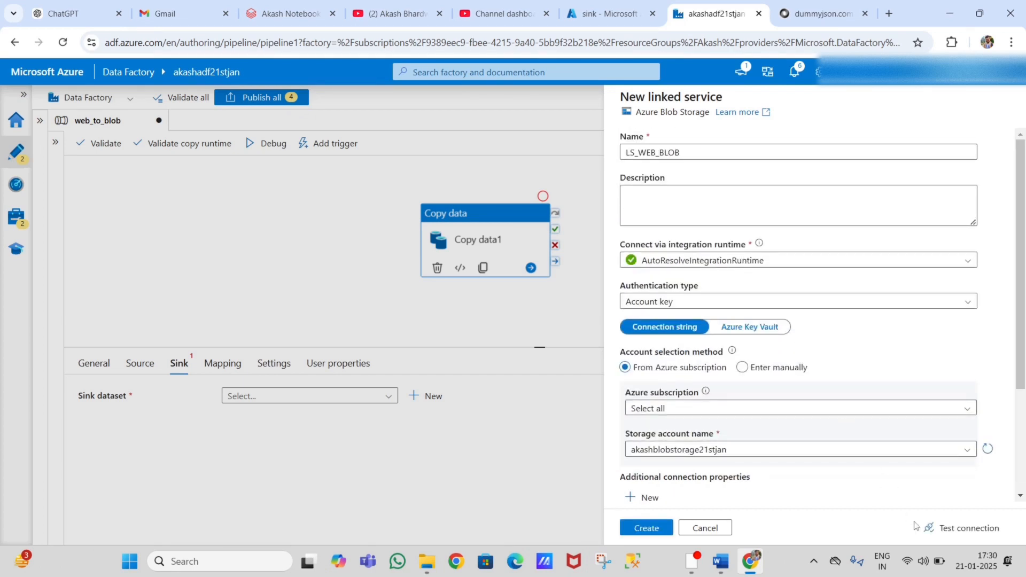
pyautogui.click(973, 534)
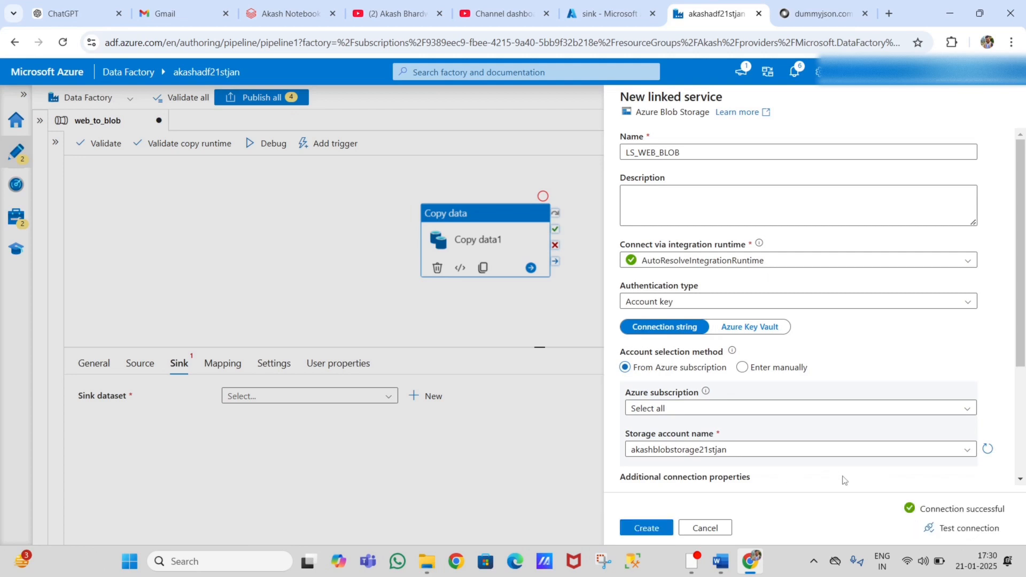
pyautogui.click(649, 532)
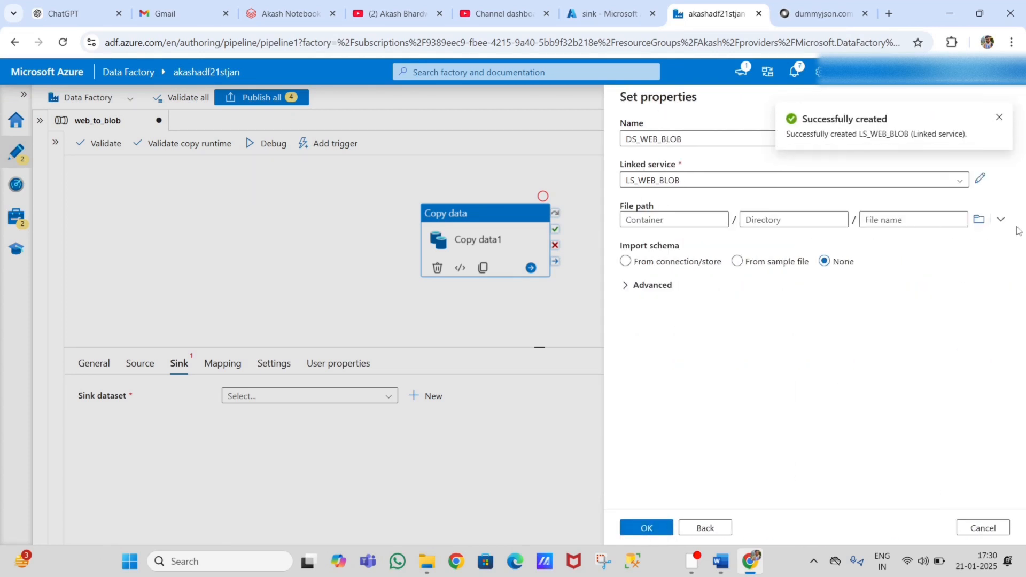
# Set the sink dataset's file path to the sink container by browsing the storage account, and confirm the dataset.
pyautogui.click(978, 220)
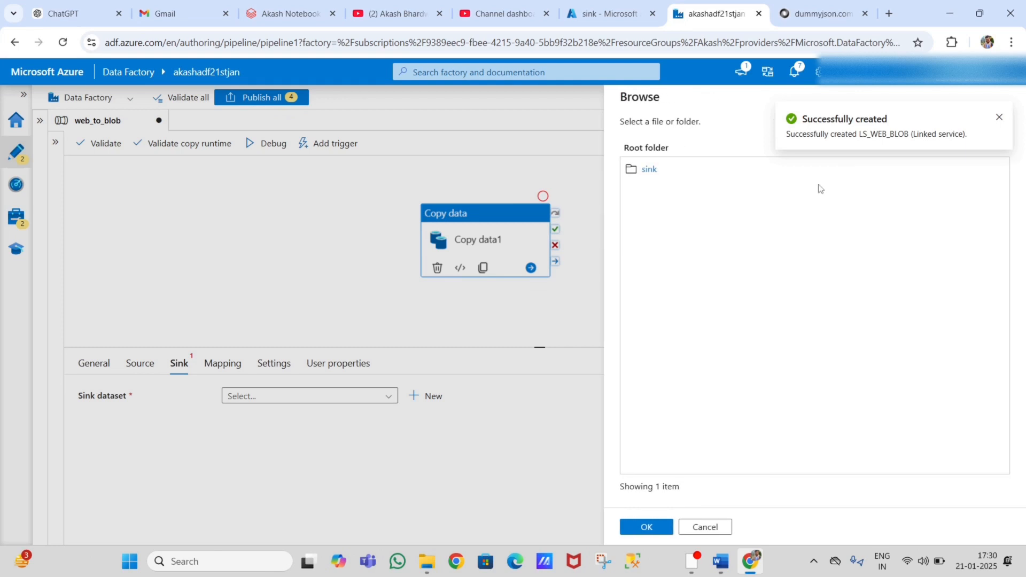
pyautogui.click(706, 177)
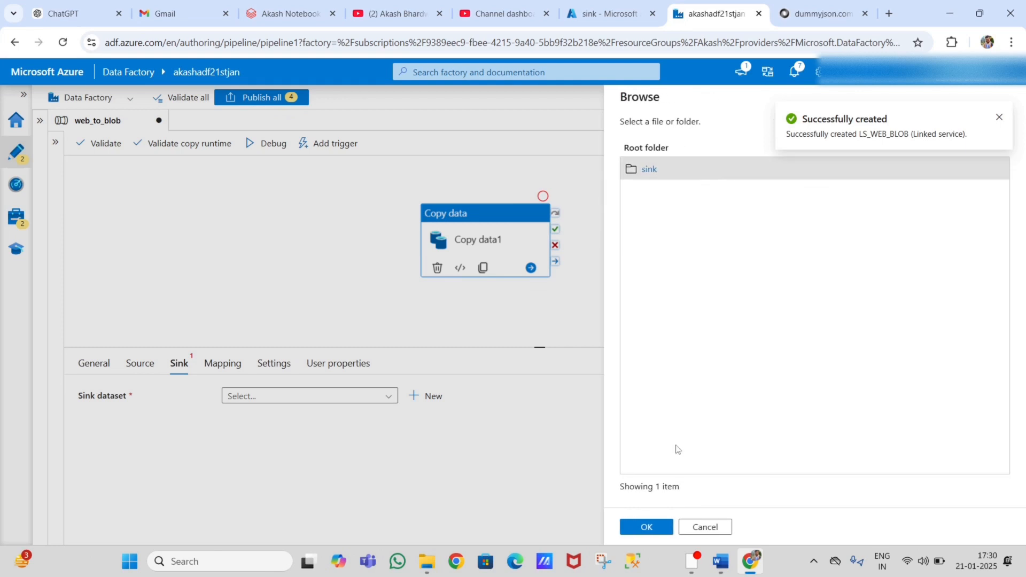
pyautogui.click(644, 527)
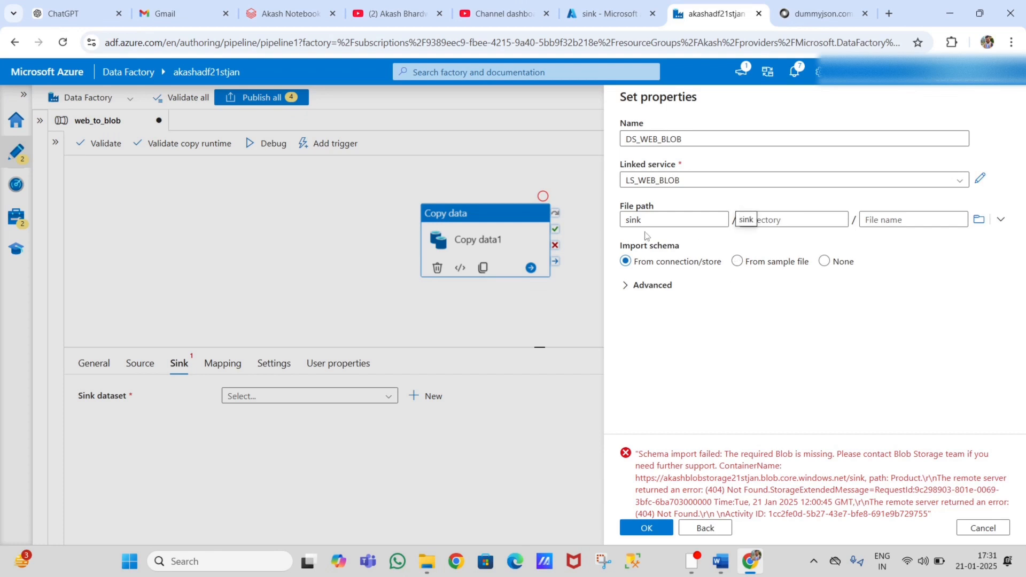
pyautogui.click(635, 528)
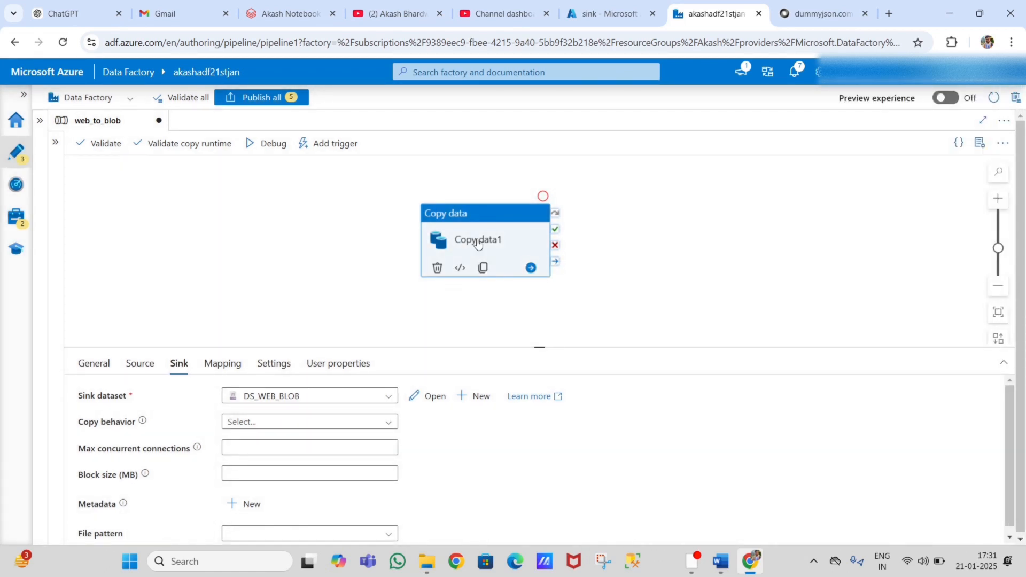
# Run the web_to_blob pipeline in debug mode and check the sink container in the Azure portal while it runs.
pyautogui.click(272, 145)
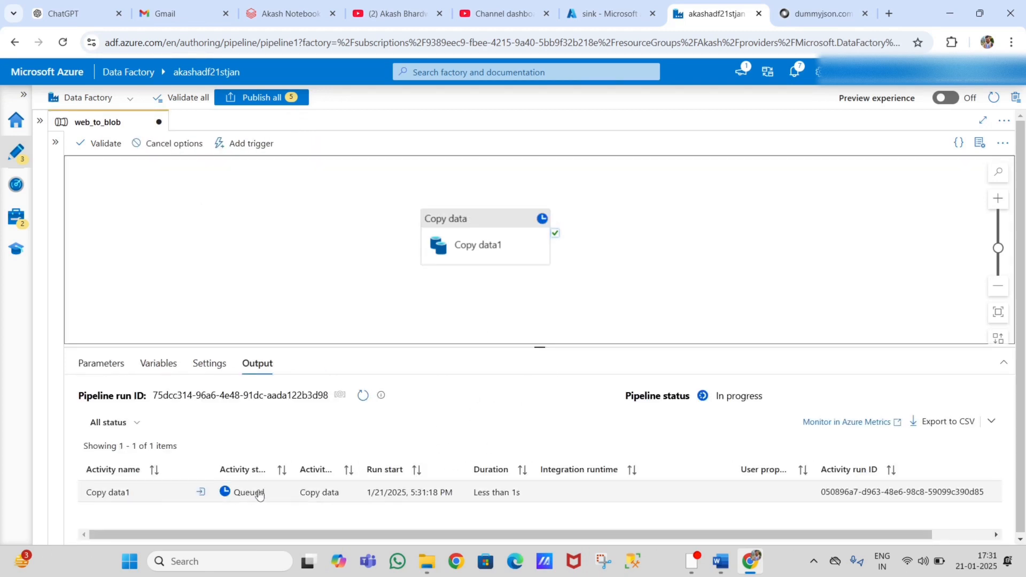
pyautogui.click(631, 11)
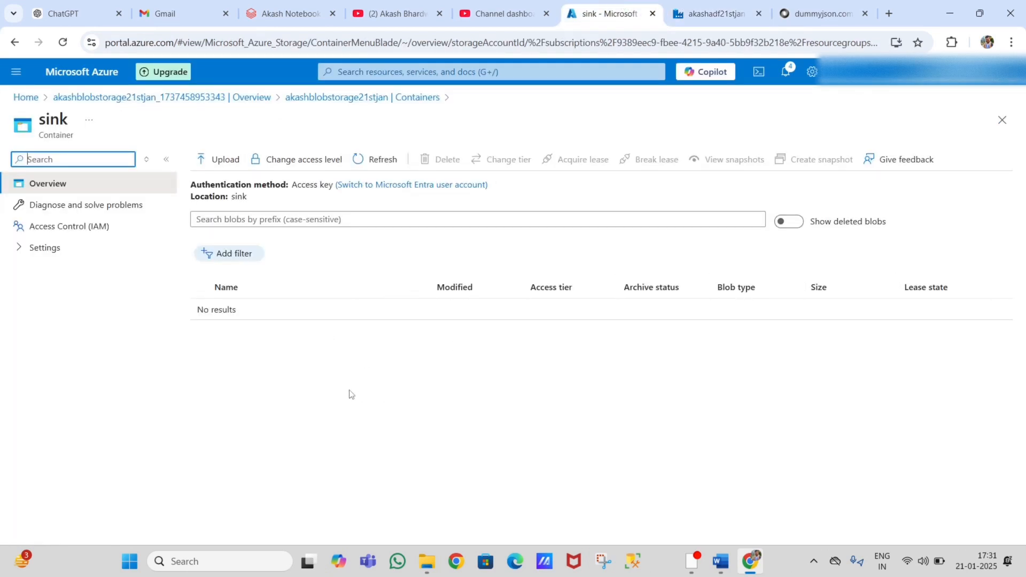
pyautogui.click(722, 4)
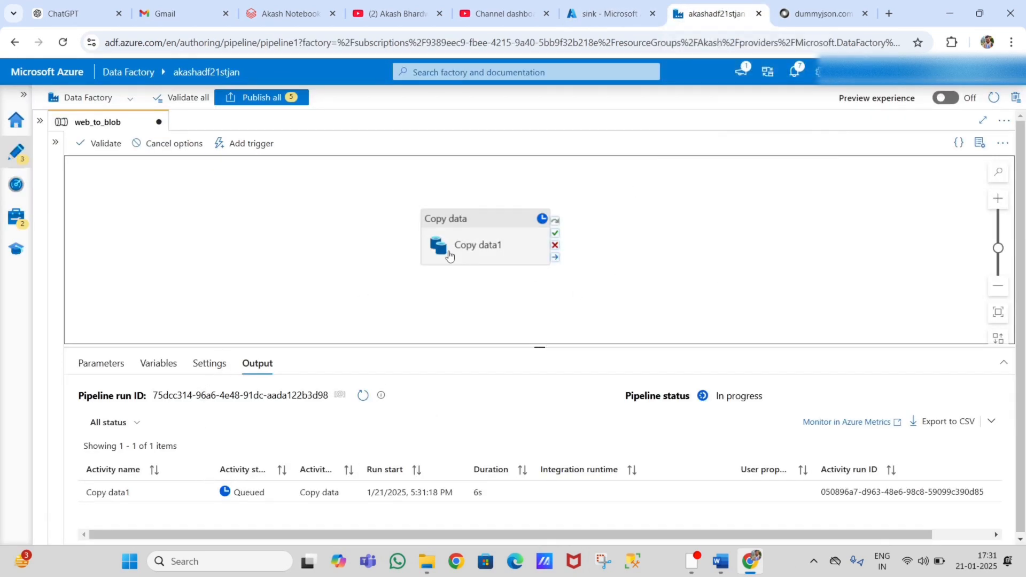
# Open the Copy data activity's source settings and examine the raw product JSON on the dummyjson.com page.
pyautogui.click(490, 236)
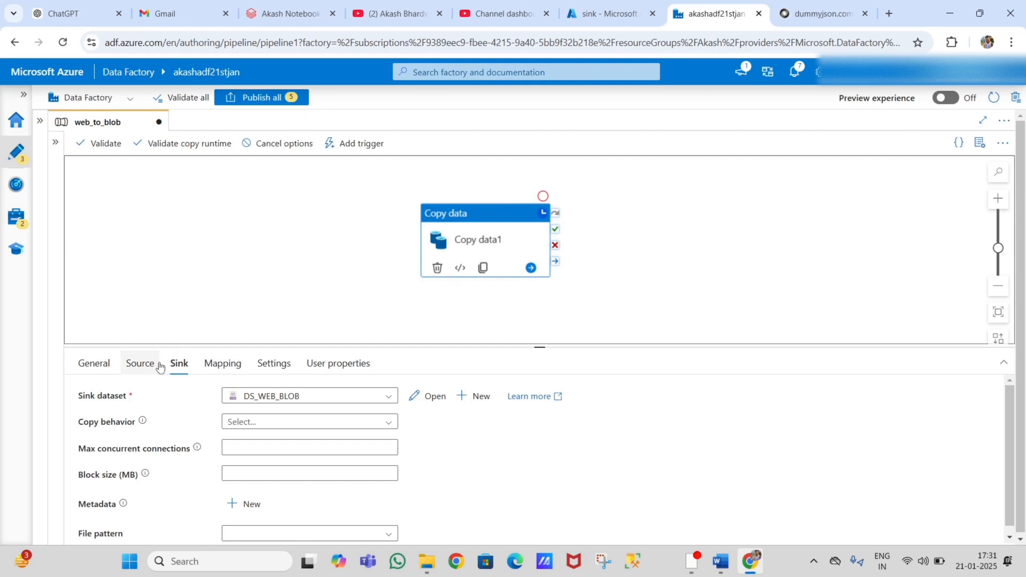
pyautogui.click(140, 363)
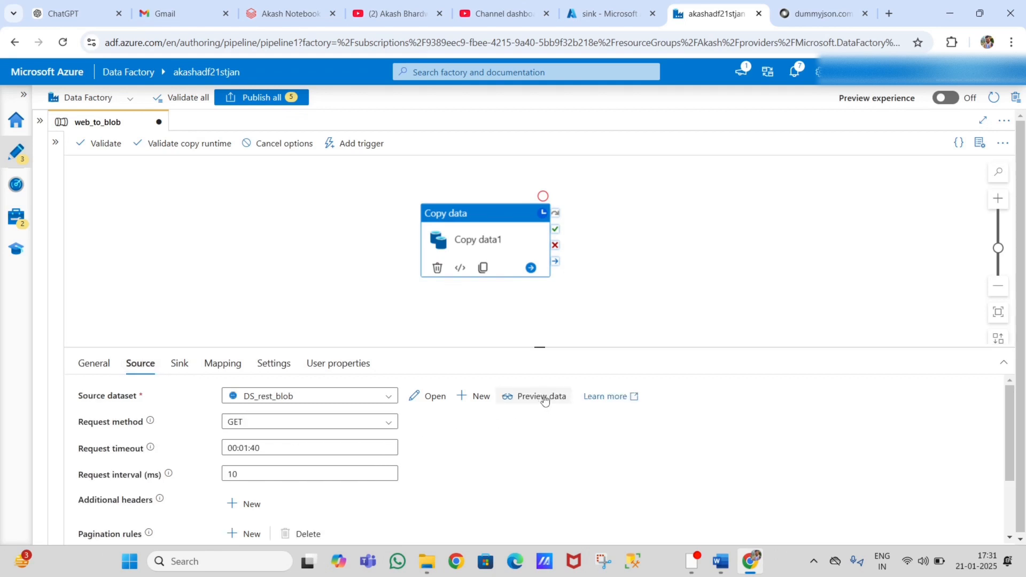
pyautogui.click(823, 13)
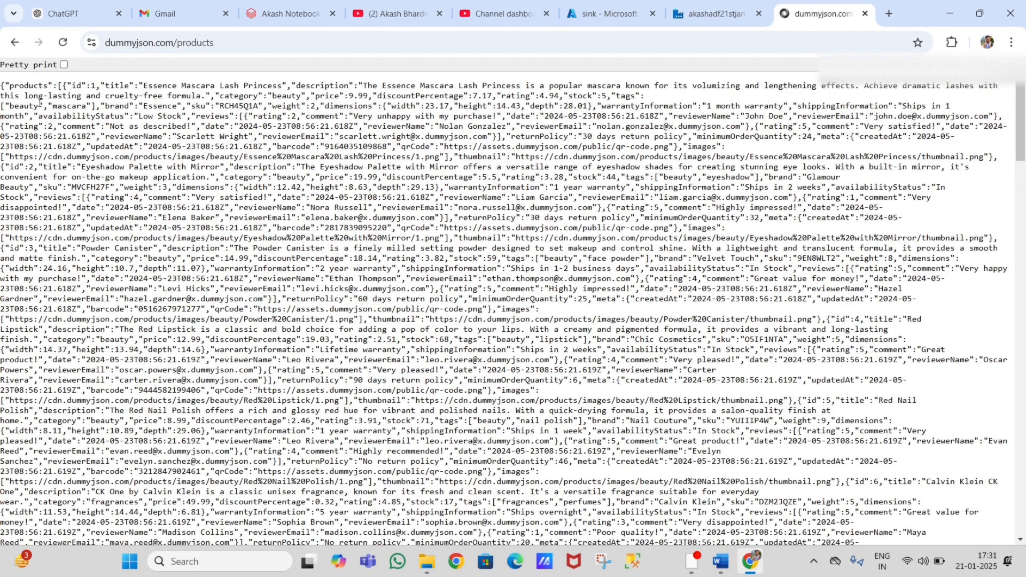
pyautogui.moveTo(2, 85); pyautogui.dragTo(635, 430)
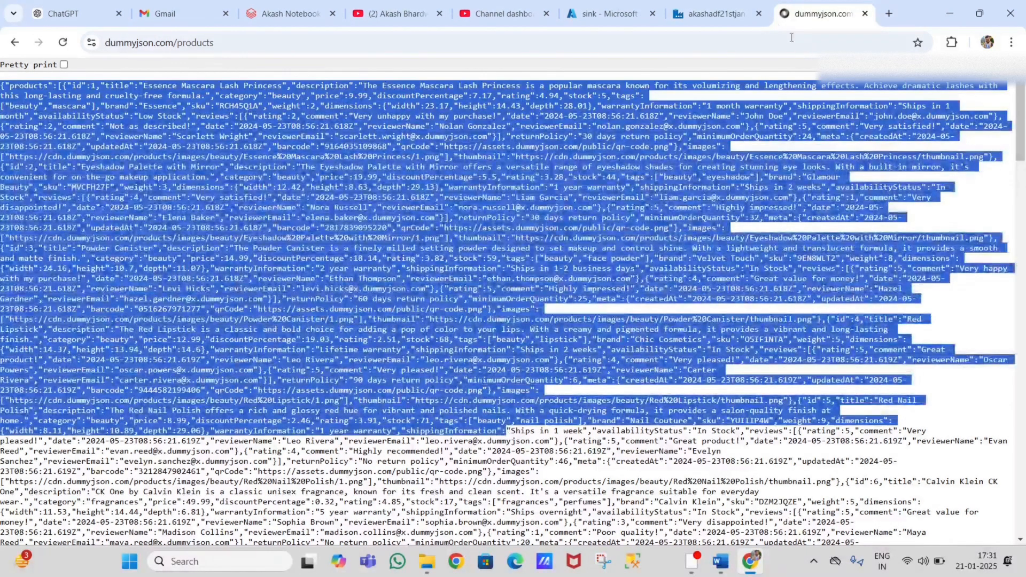
pyautogui.click(718, 4)
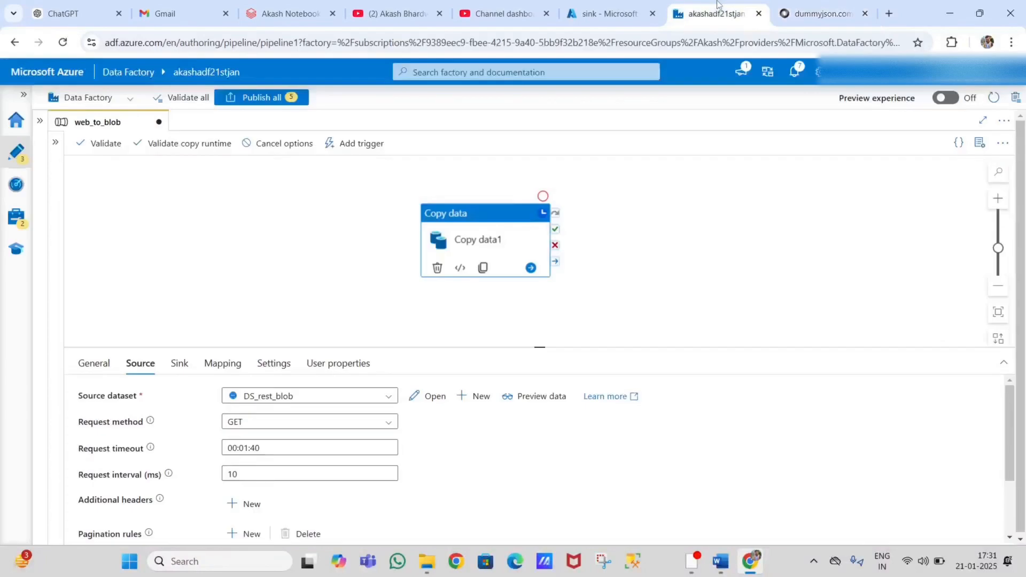
# Preview the DS_rest_blob source data, read through the product records and close the preview.
pyautogui.click(530, 400)
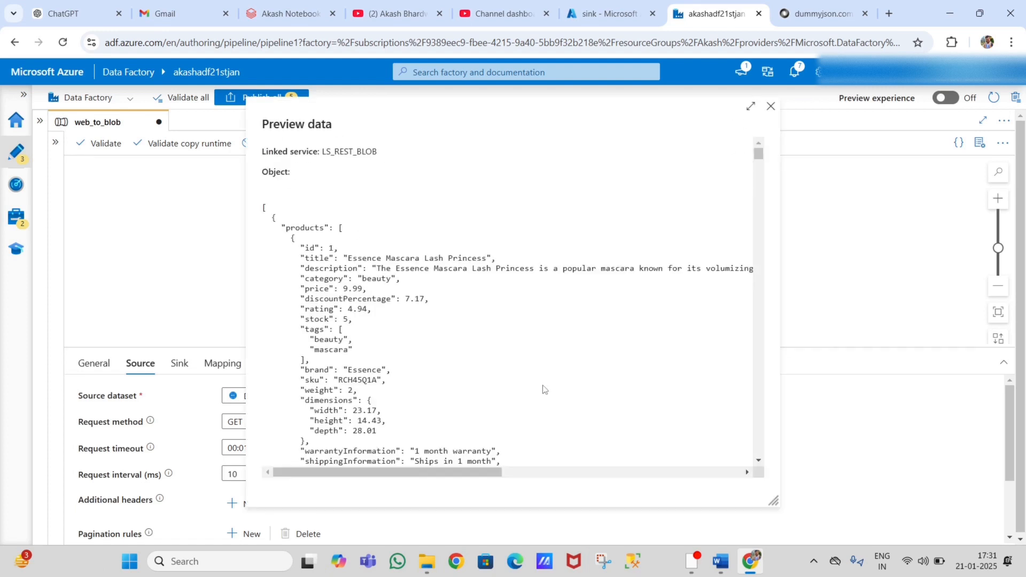
pyautogui.doubleClick(298, 231)
pyautogui.moveTo(298, 231); pyautogui.dragTo(320, 271)
pyautogui.click(316, 249)
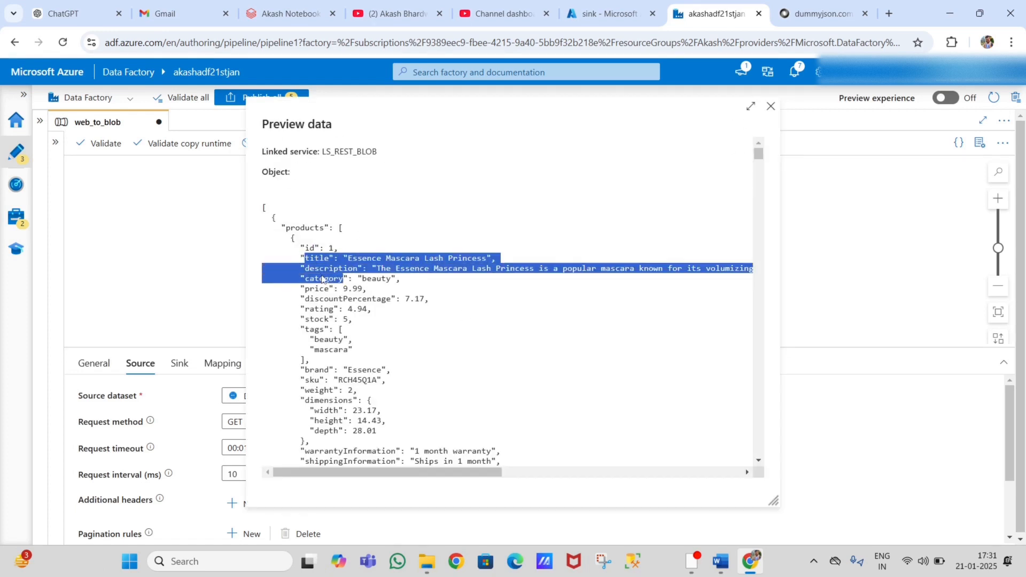
pyautogui.doubleClick(322, 279)
pyautogui.scroll(-20, 376, 381)
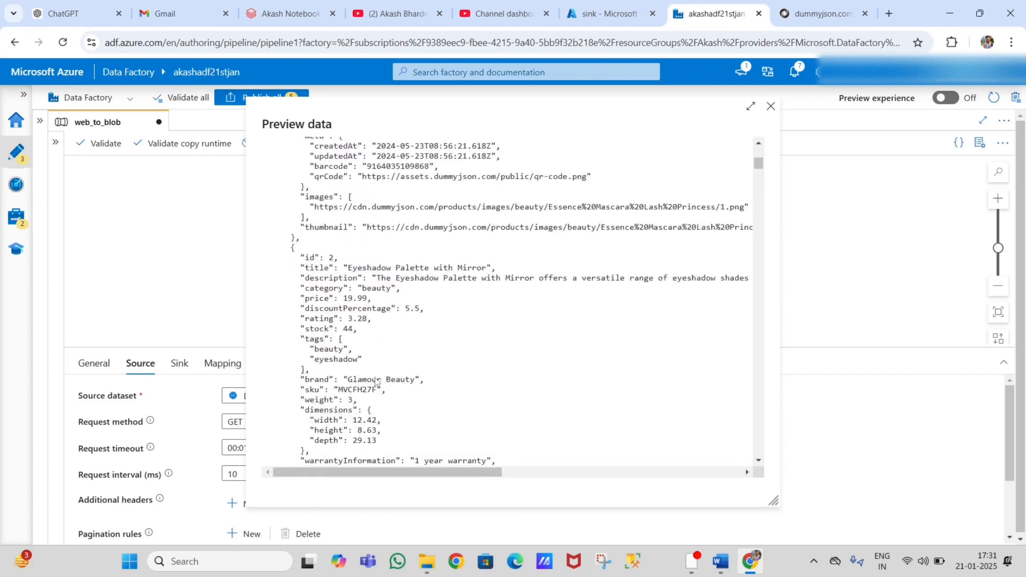
pyautogui.click(771, 106)
# Check the pipeline's debug run output and refresh the blob list of the sink container.
pyautogui.click(628, 283)
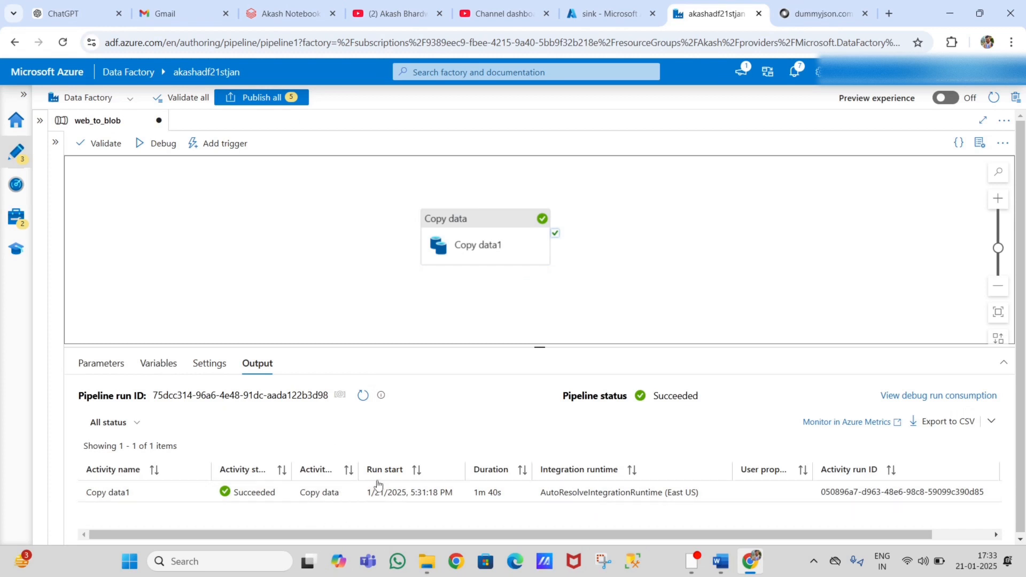
pyautogui.click(612, 5)
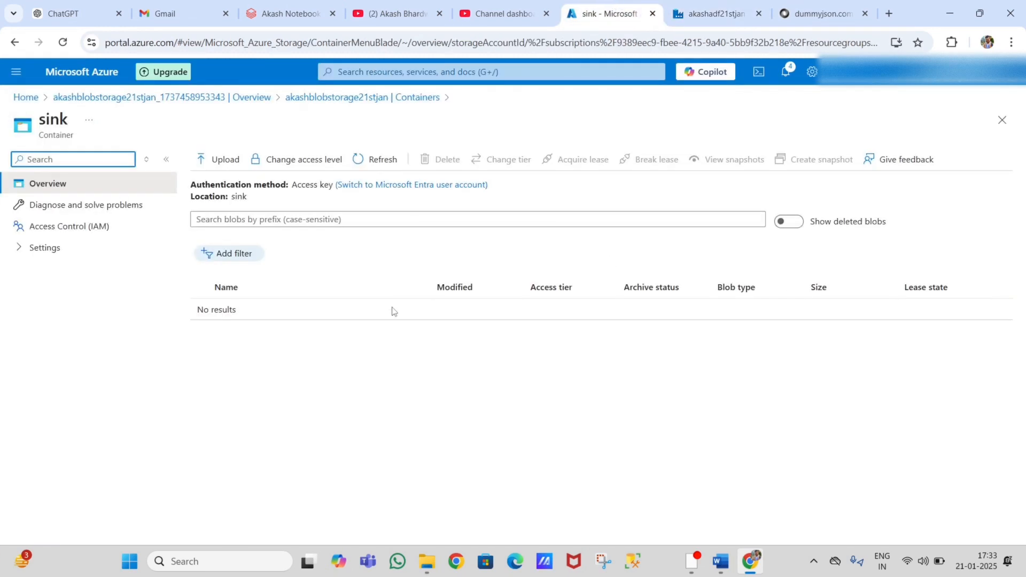
pyautogui.click(378, 160)
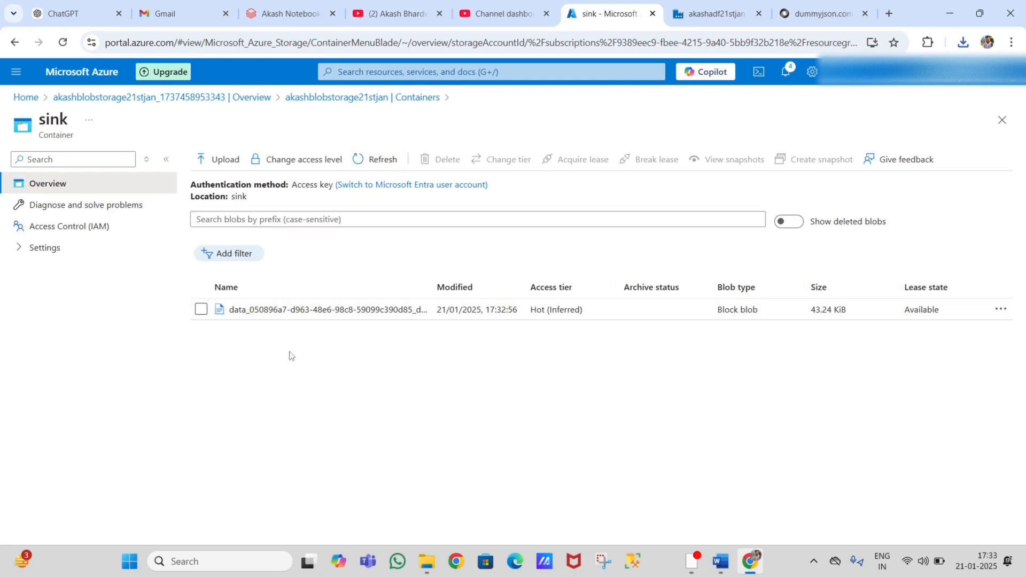
# Compare the dummyjson.com source page with the file in the sink container and return to the pipeline.
pyautogui.click(825, 5)
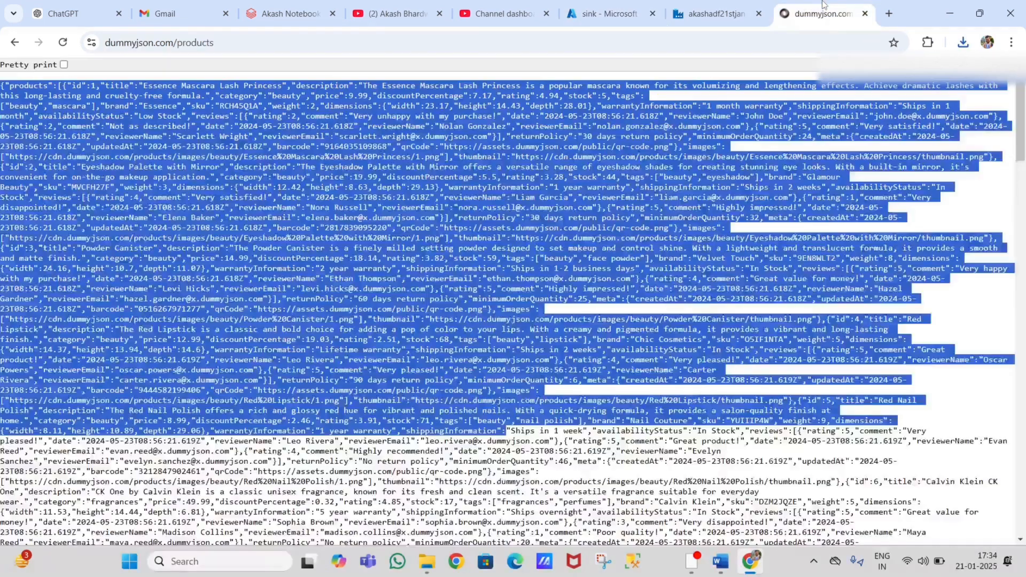
pyautogui.click(608, 4)
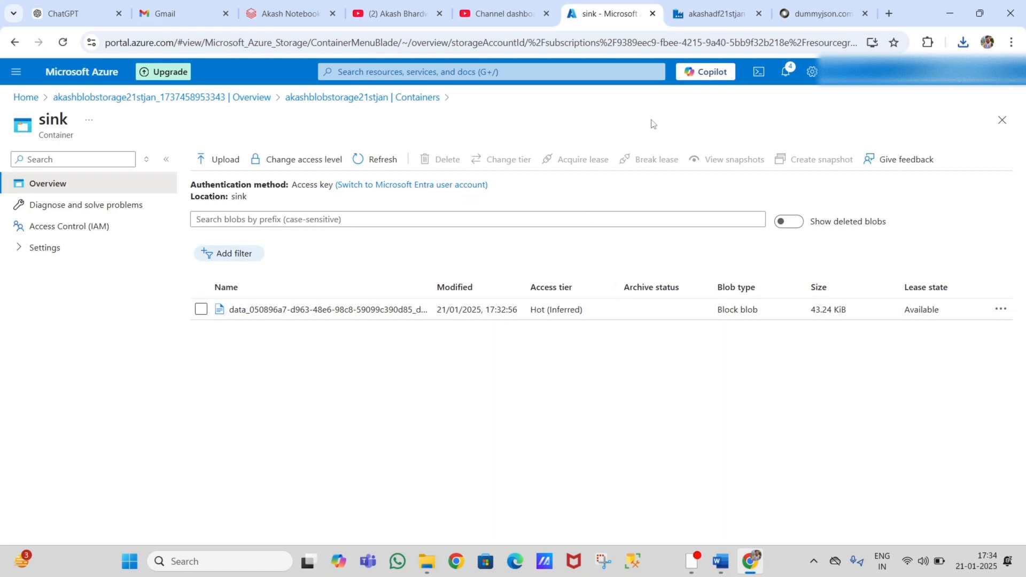
pyautogui.click(716, 13)
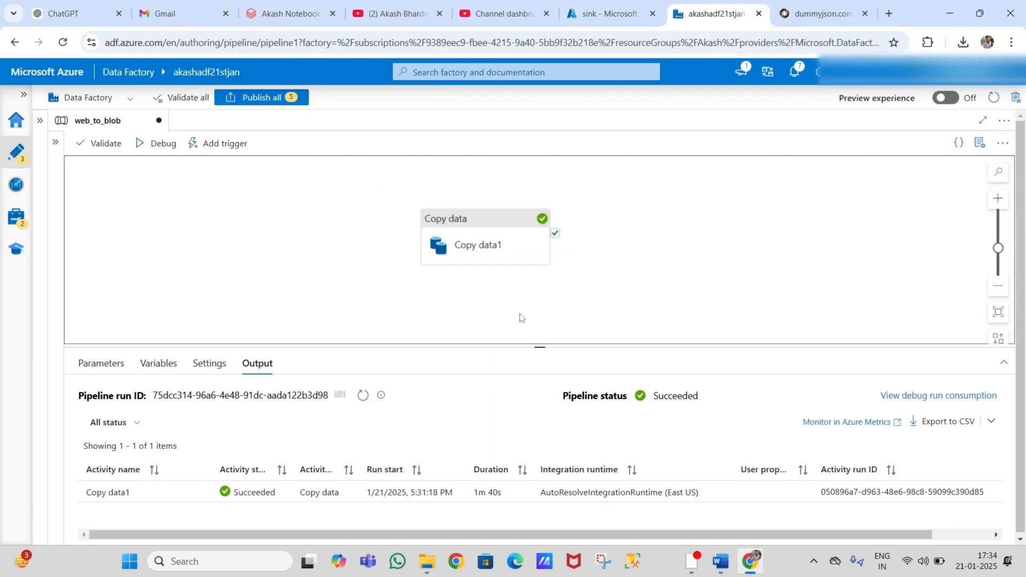